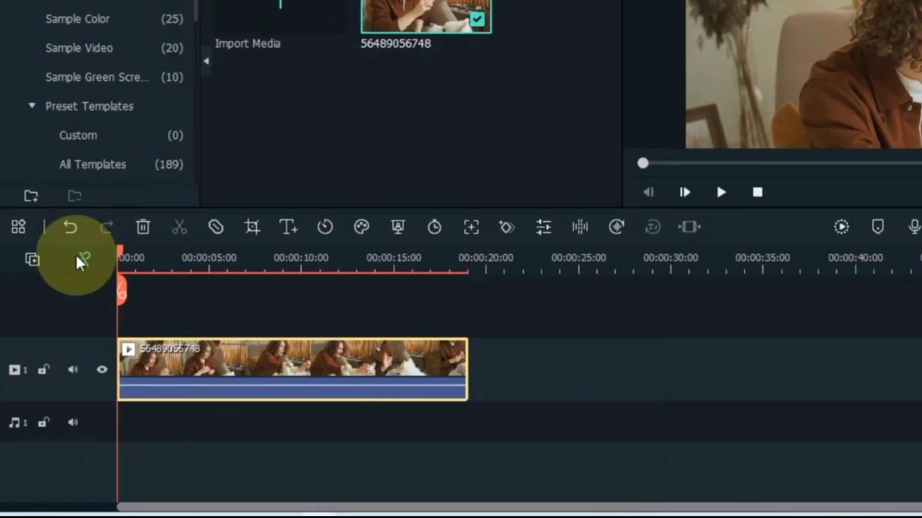
# - Move Undo after Redo, shift Keyframing, Chroma Key and Motion Tracking forward, and save
pyautogui.click(19, 228)
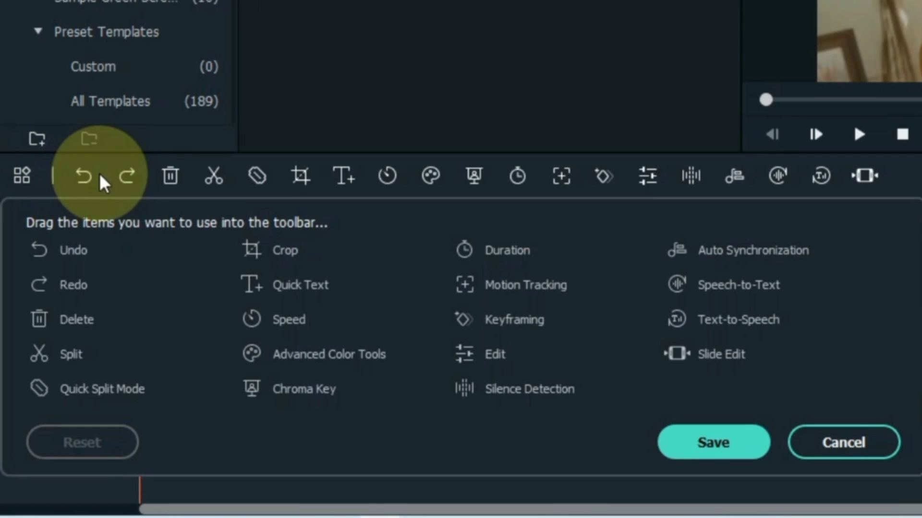
pyautogui.moveTo(84, 177)
pyautogui.mouseDown()
pyautogui.moveTo(542, 195)
pyautogui.moveTo(851, 193)
pyautogui.moveTo(875, 180)
pyautogui.mouseUp()
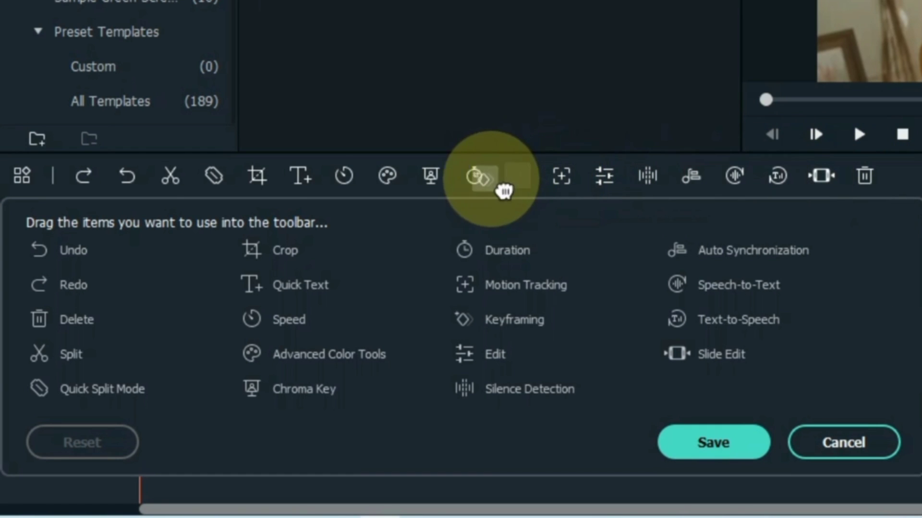
pyautogui.moveTo(563, 176); pyautogui.dragTo(195, 177)
pyautogui.moveTo(465, 176); pyautogui.dragTo(392, 176)
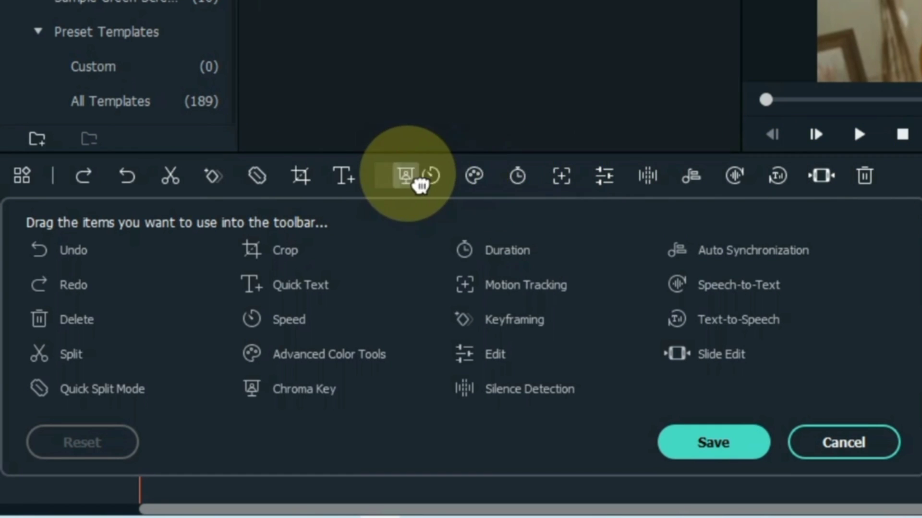
pyautogui.moveTo(560, 176); pyautogui.dragTo(234, 178)
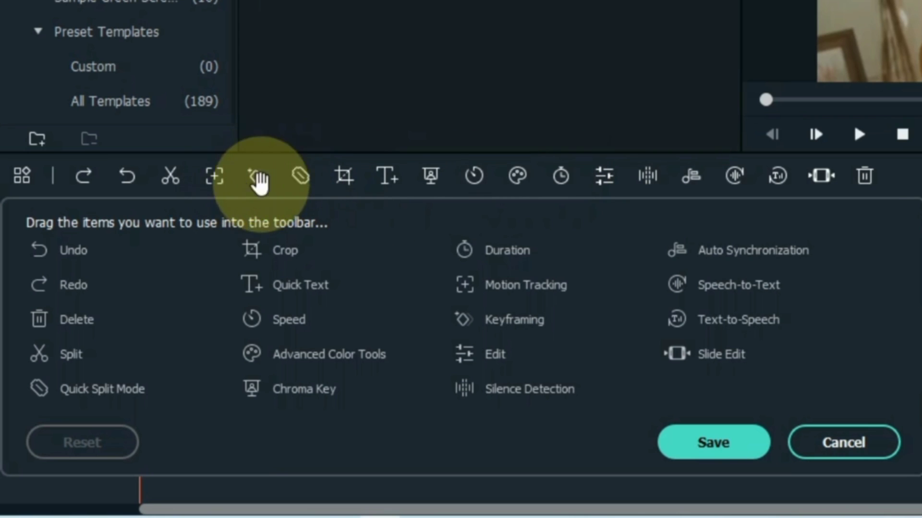
pyautogui.click(726, 446)
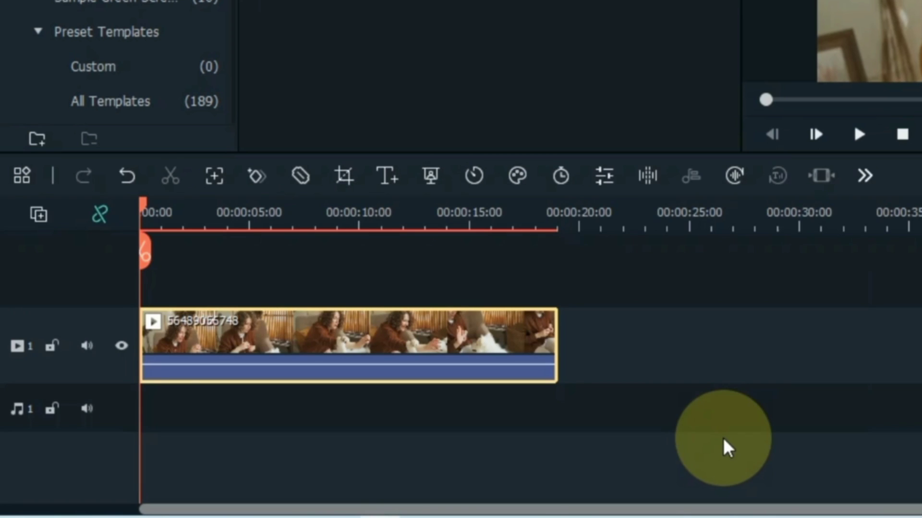
# - Test undo and redo, delete the clip from the overflow tools, then restore it with Ctrl+Z
pyautogui.click(128, 177)
pyautogui.click(84, 176)
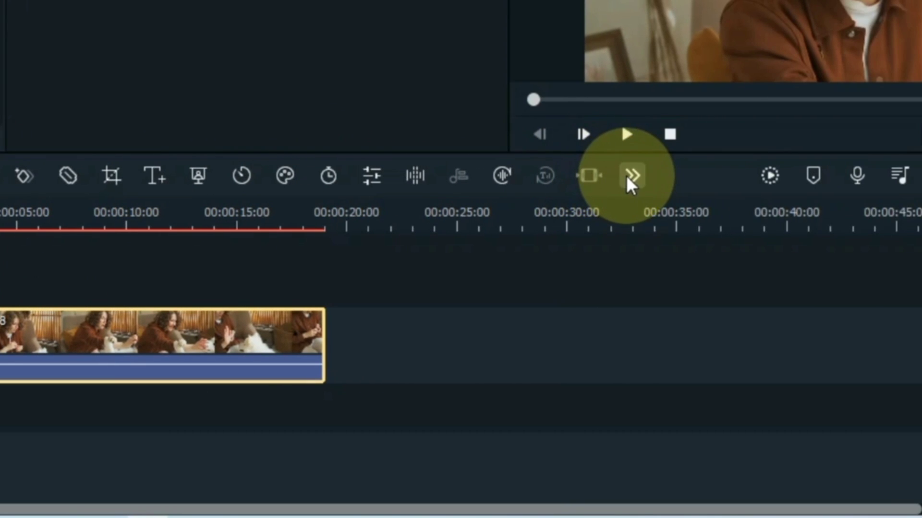
pyautogui.click(865, 176)
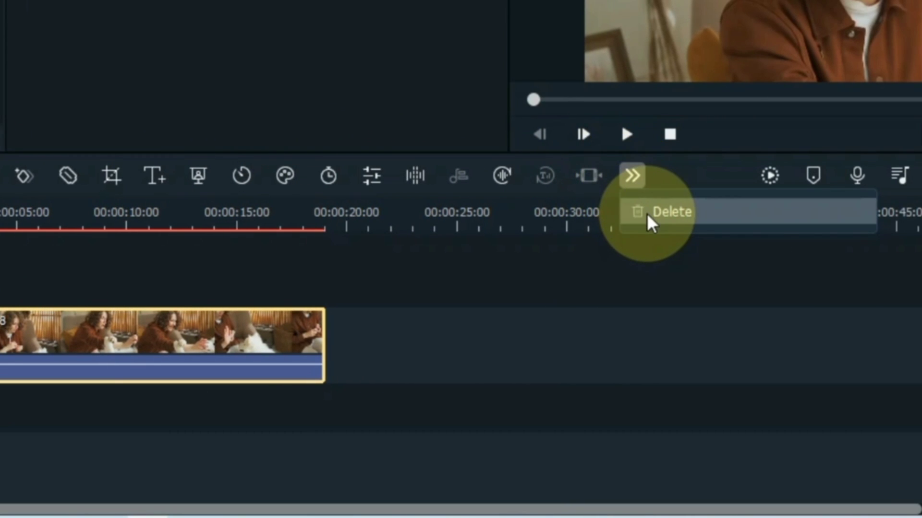
pyautogui.click(663, 212)
pyautogui.hotkey('ctrl', 'z')
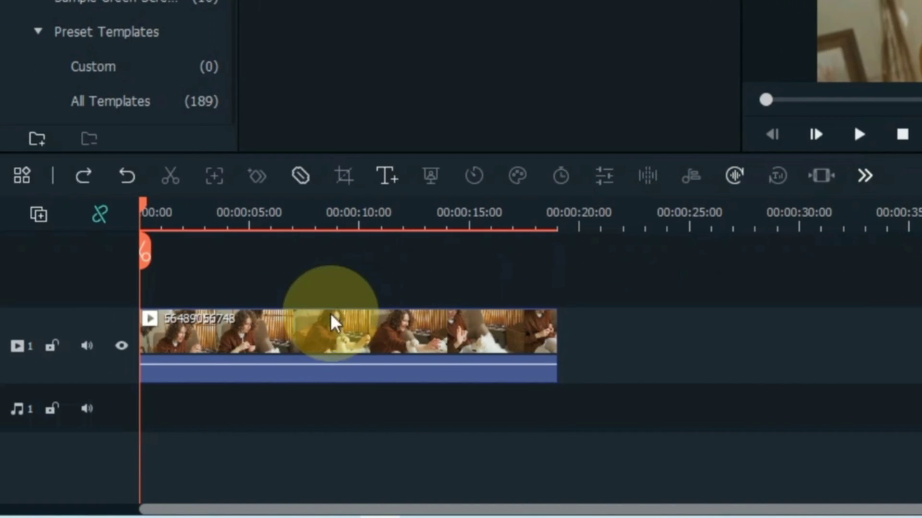
# - Rearrange Crop, Motion Tracking and Slide Edit in the tool panel, then reset to the default layout
pyautogui.click(257, 352)
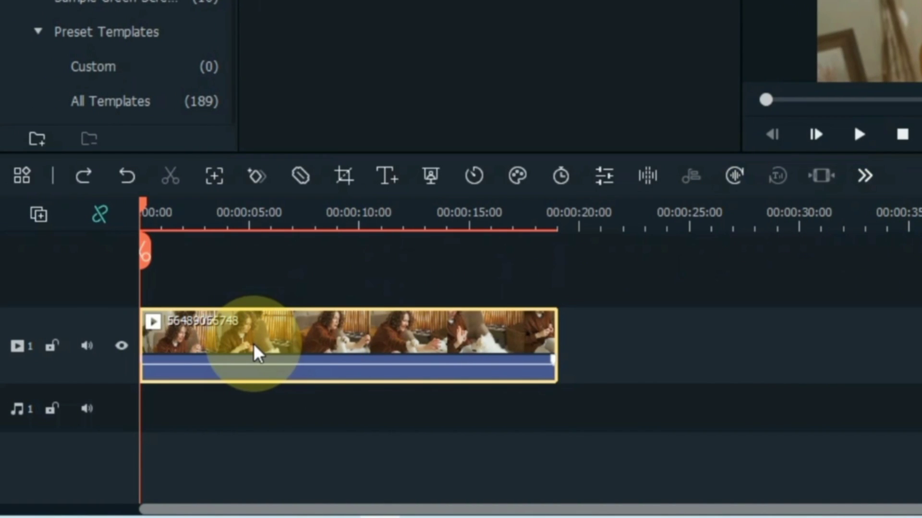
pyautogui.click(21, 175)
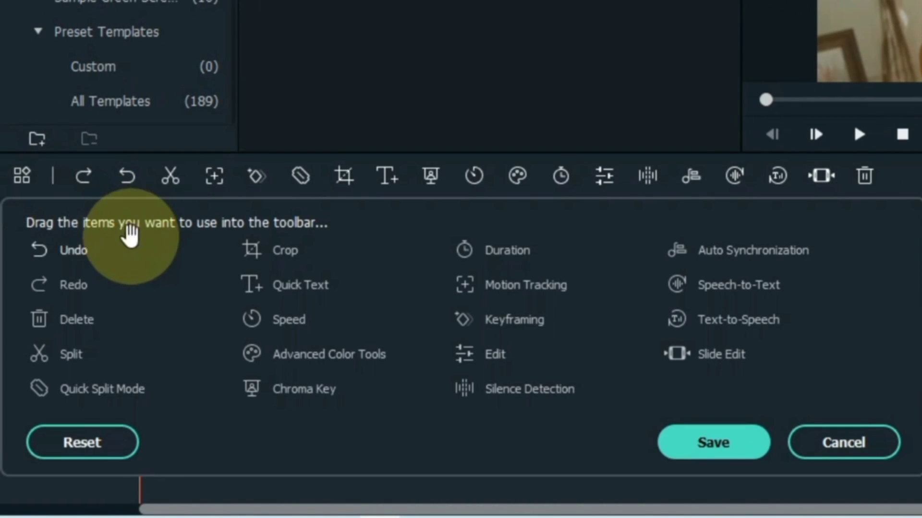
pyautogui.moveTo(252, 250); pyautogui.dragTo(529, 198)
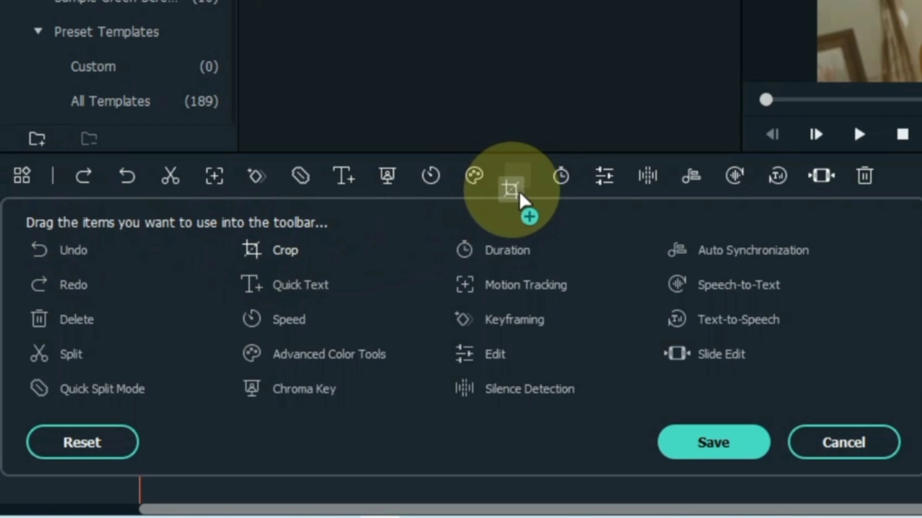
pyautogui.moveTo(464, 284)
pyautogui.mouseDown()
pyautogui.moveTo(668, 201)
pyautogui.moveTo(681, 181)
pyautogui.mouseUp()
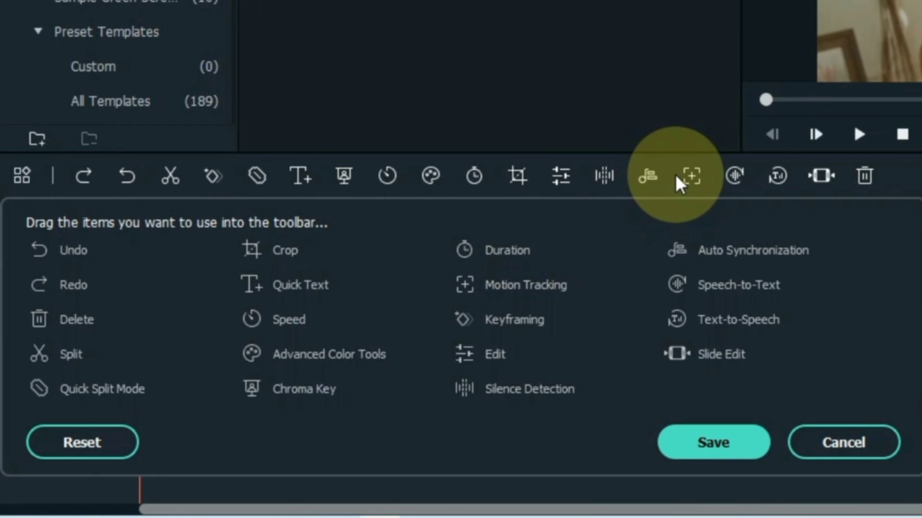
pyautogui.moveTo(708, 356); pyautogui.dragTo(342, 182)
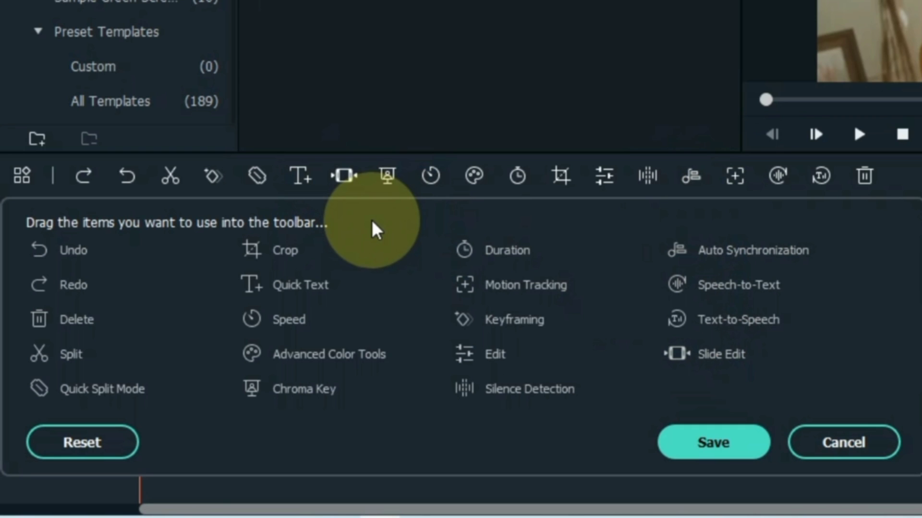
pyautogui.click(101, 446)
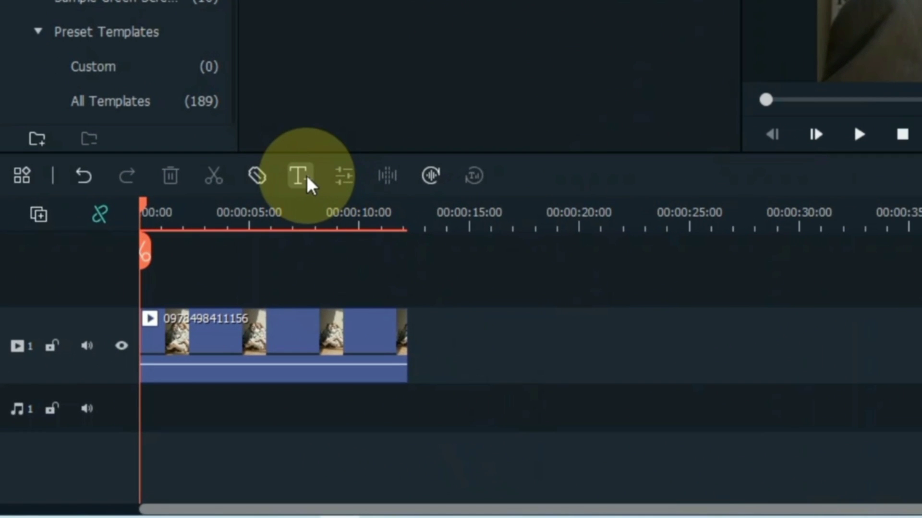
# - Add a Basic 1 quick text title on track 2 and select it
pyautogui.click(301, 176)
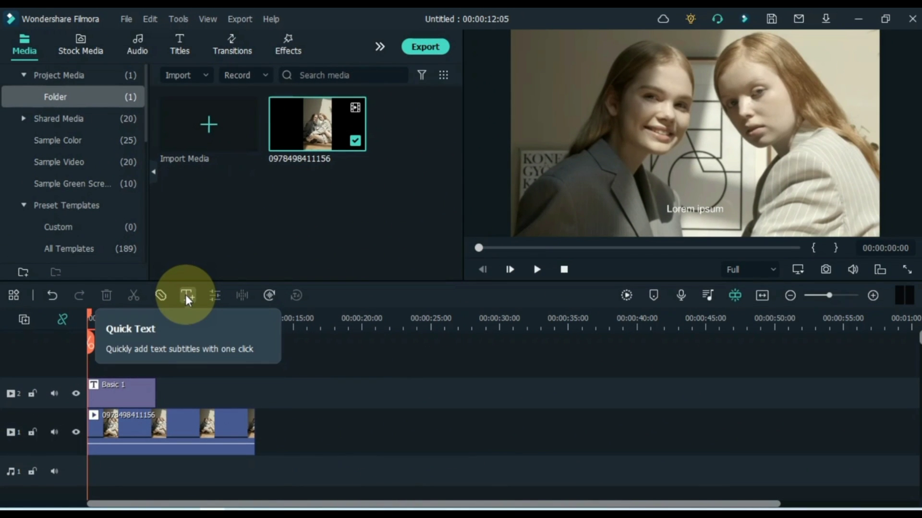
pyautogui.click(114, 387)
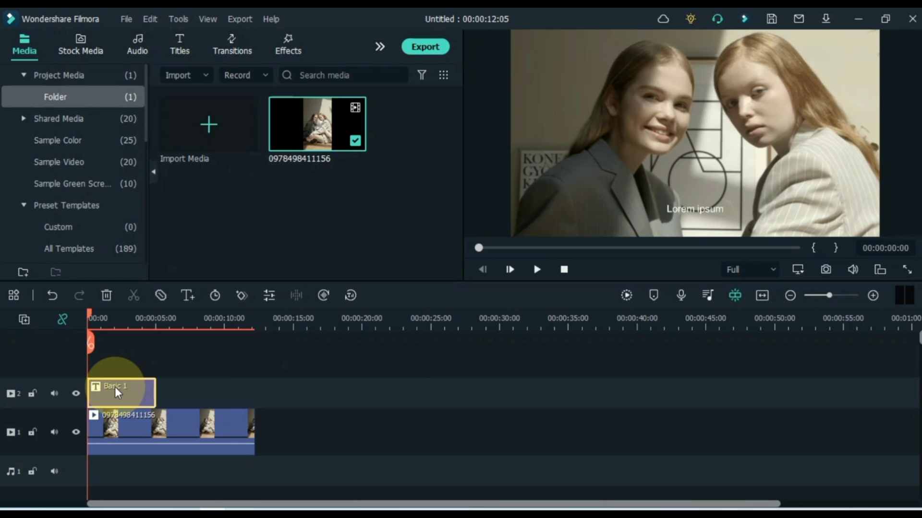
# - Restyle the title with Text style 2 and Atma Bold, stretch it to the video's end, and play it back
pyautogui.doubleClick(115, 386)
pyautogui.write('BEST FRIENDS')
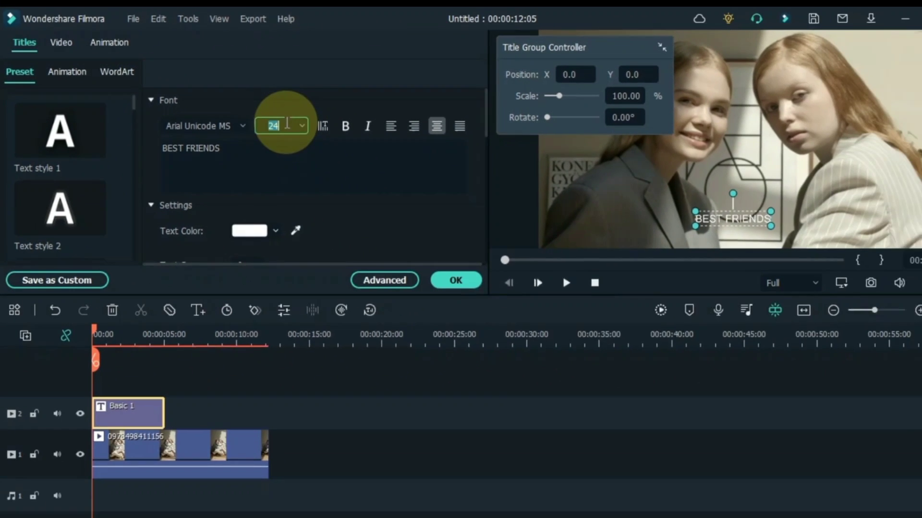
pyautogui.scroll(5, 267, 122)
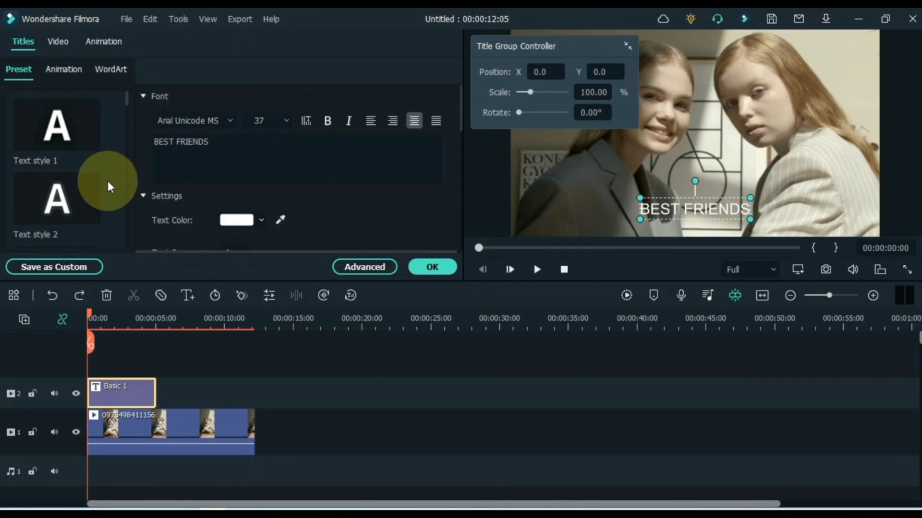
pyautogui.click(66, 195)
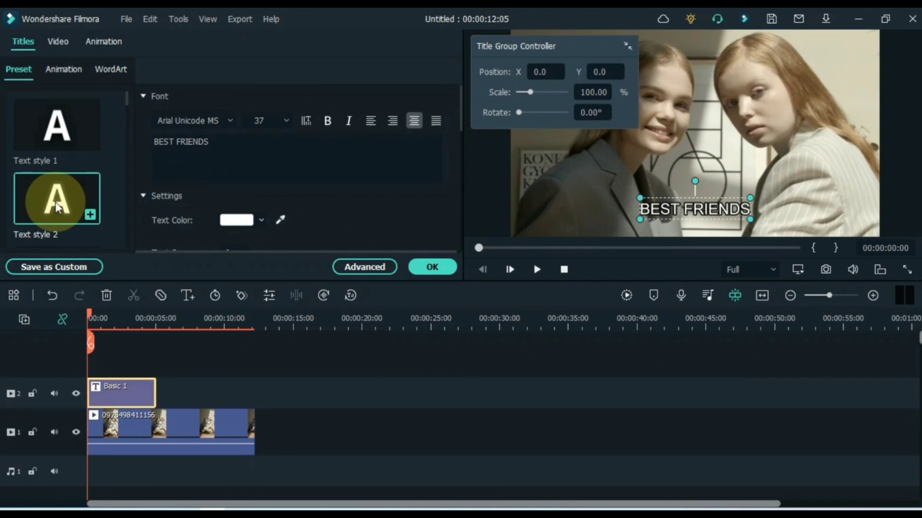
pyautogui.click(197, 121)
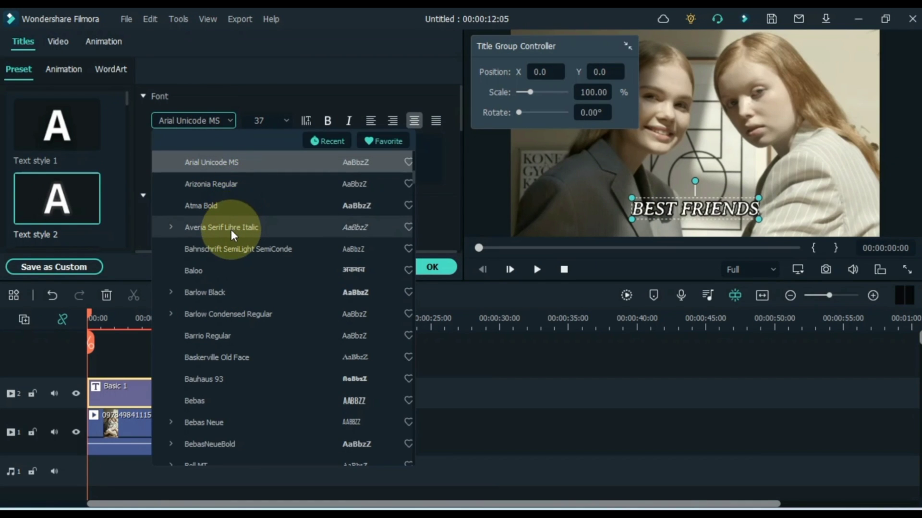
pyautogui.click(235, 209)
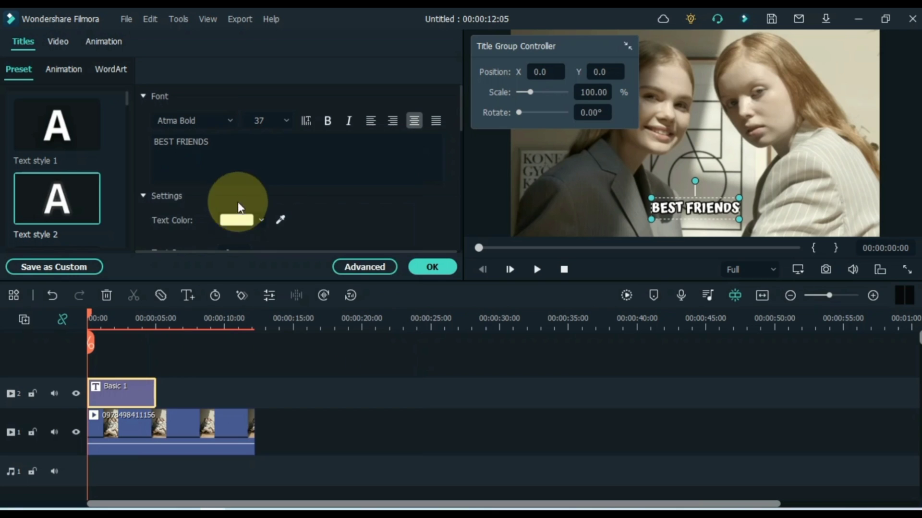
pyautogui.scroll(5, 266, 121)
pyautogui.scroll(5, 266, 120)
pyautogui.scroll(-2, 267, 120)
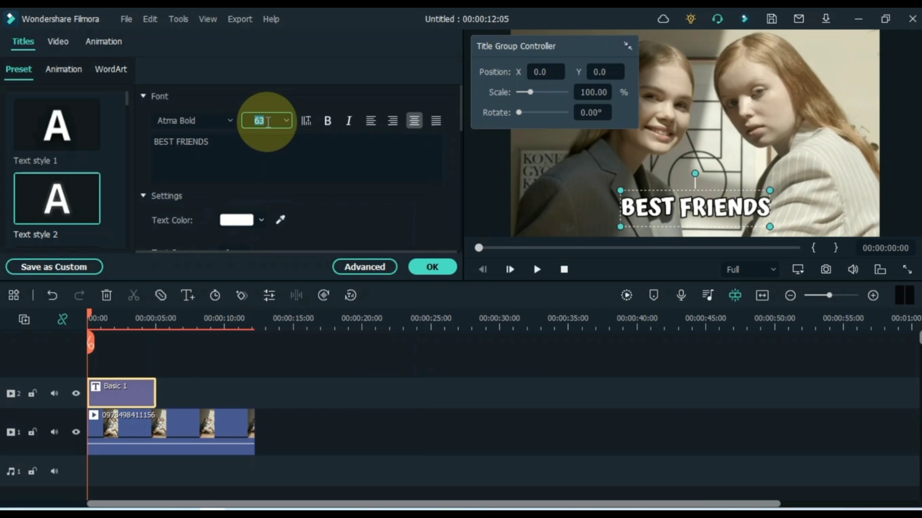
pyautogui.click(432, 268)
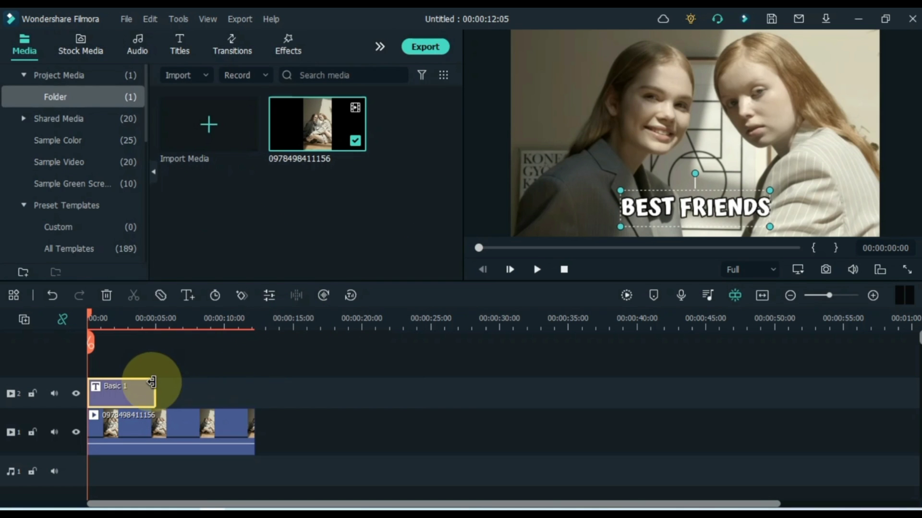
pyautogui.moveTo(151, 387); pyautogui.dragTo(252, 390)
pyautogui.press('space')
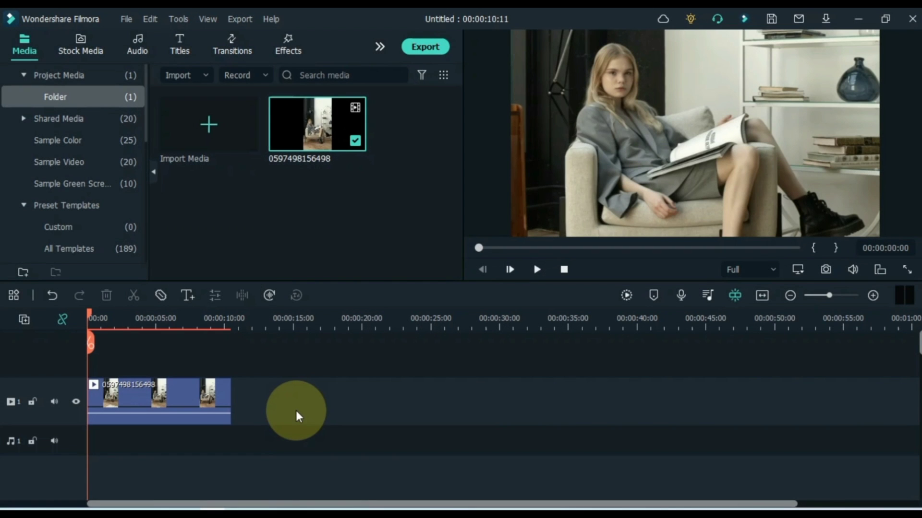
# - Drag the clip along the timeline, then enable the Snap magnet
pyautogui.click(156, 398)
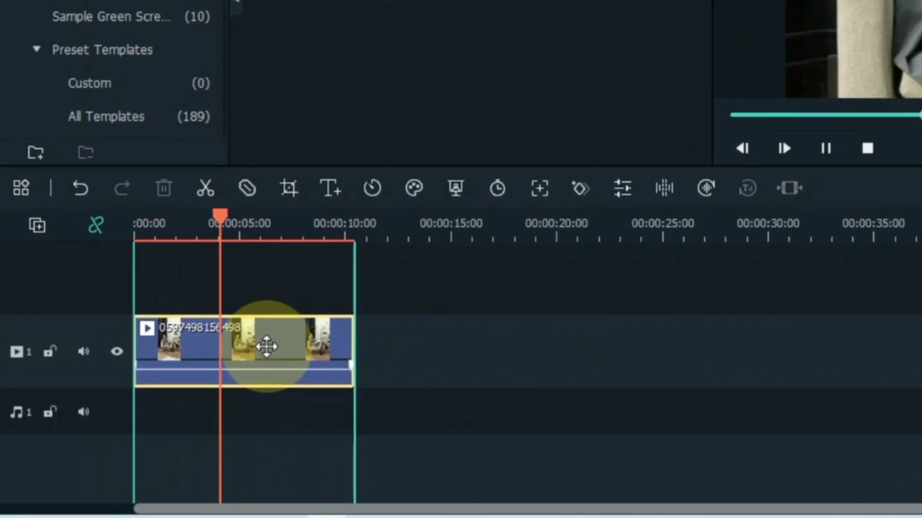
pyautogui.moveTo(157, 399); pyautogui.dragTo(162, 398)
pyautogui.moveTo(283, 344); pyautogui.dragTo(265, 348)
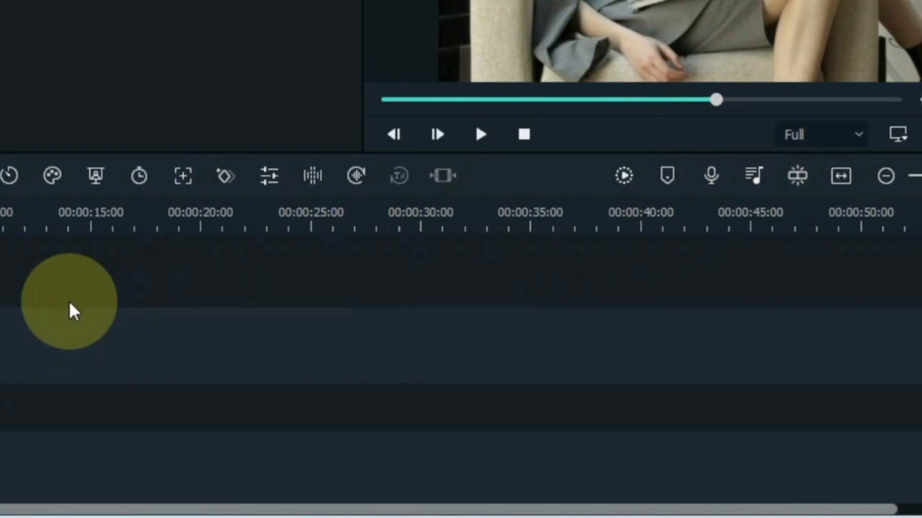
pyautogui.moveTo(247, 345)
pyautogui.mouseDown()
pyautogui.moveTo(265, 347)
pyautogui.moveTo(238, 347)
pyautogui.mouseUp()
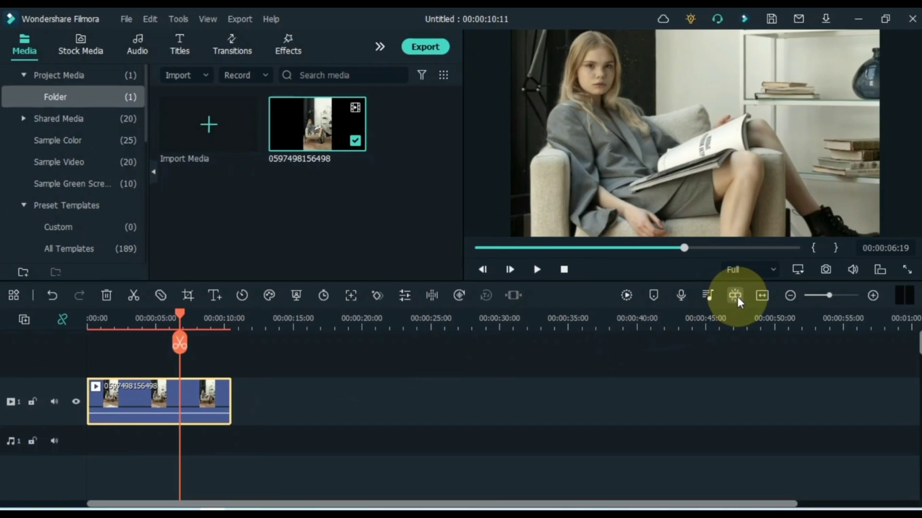
pyautogui.click(735, 296)
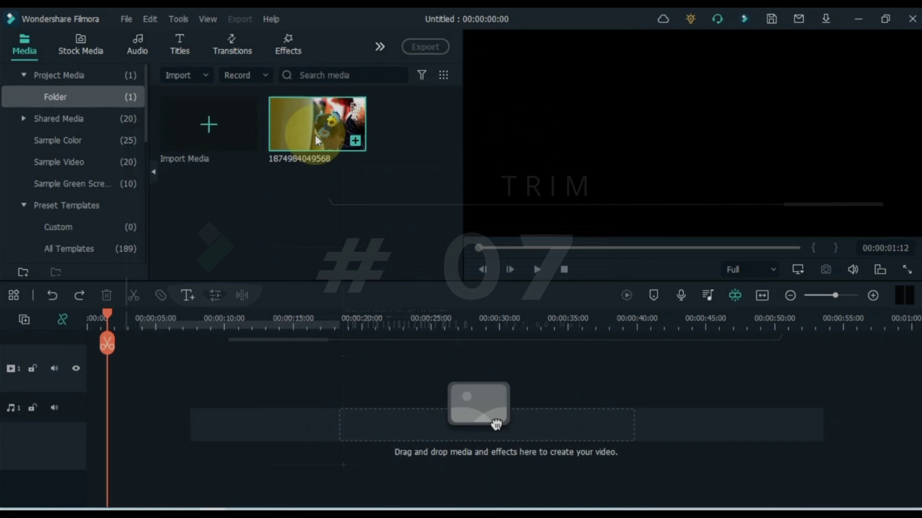
# - Drop the festival clip on the timeline and trim its end at 3 seconds, undoing a trial start trim
pyautogui.moveTo(472, 401)
pyautogui.mouseDown()
pyautogui.moveTo(196, 363)
pyautogui.moveTo(76, 392)
pyautogui.mouseUp()
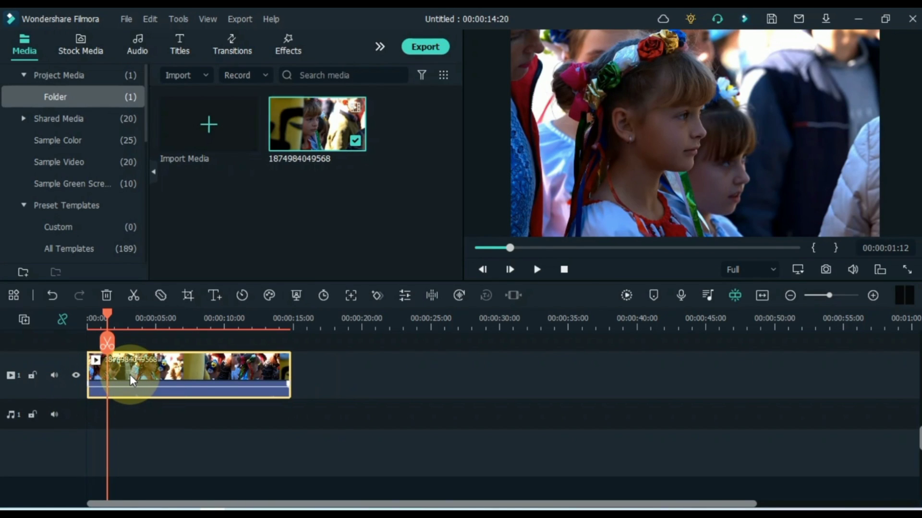
pyautogui.click(134, 324)
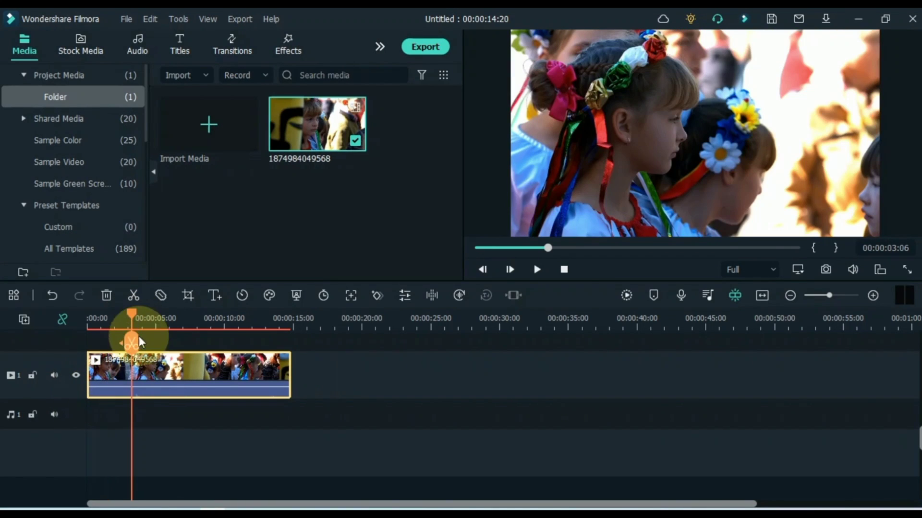
pyautogui.rightClick(113, 375)
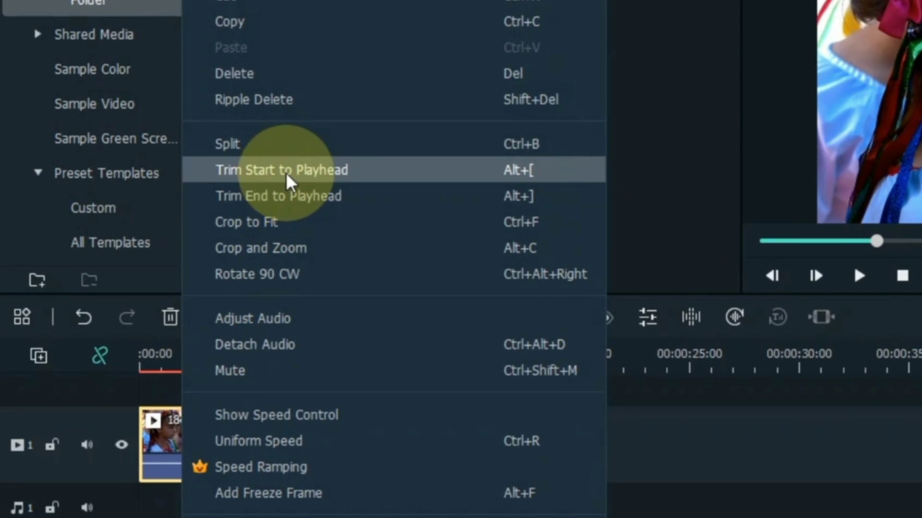
pyautogui.click(250, 180)
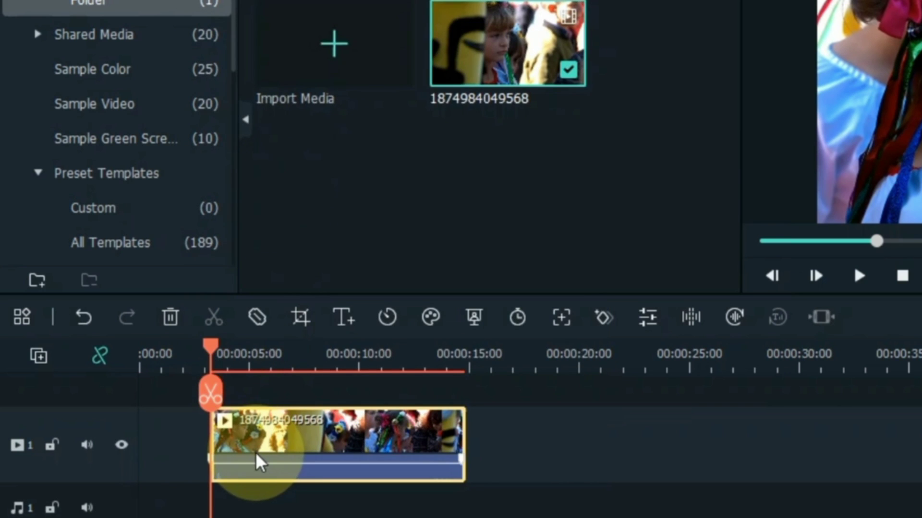
pyautogui.hotkey('ctrl', 'z')
pyautogui.rightClick(260, 461)
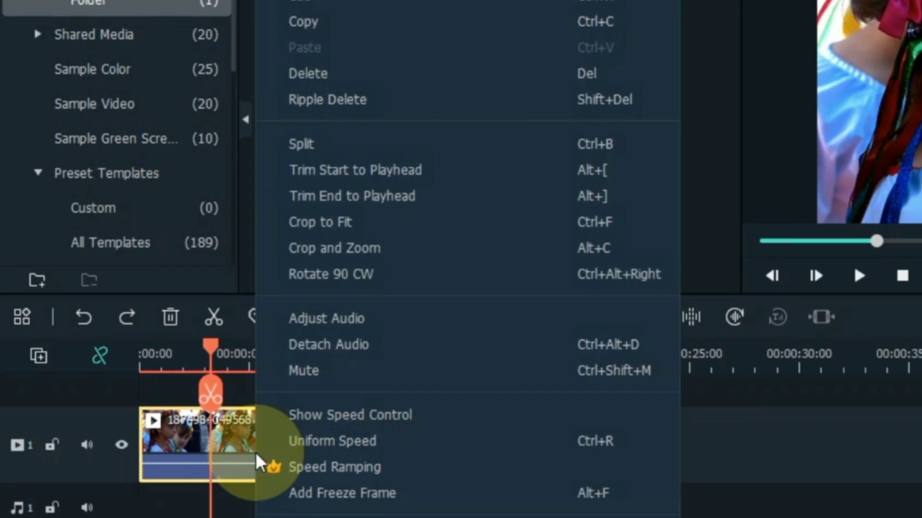
pyautogui.click(327, 200)
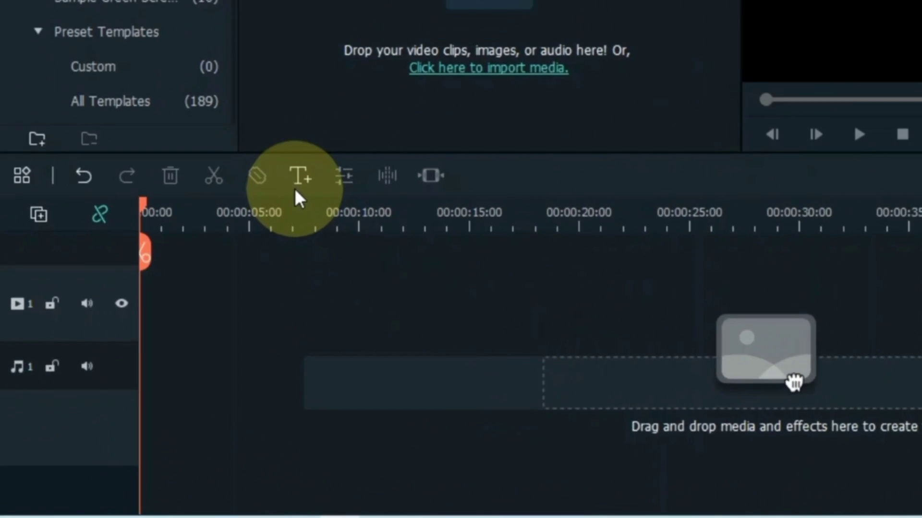
# - Add a Basic 1 title, open it for editing, and try WordArt presets, ending with orange
pyautogui.click(299, 179)
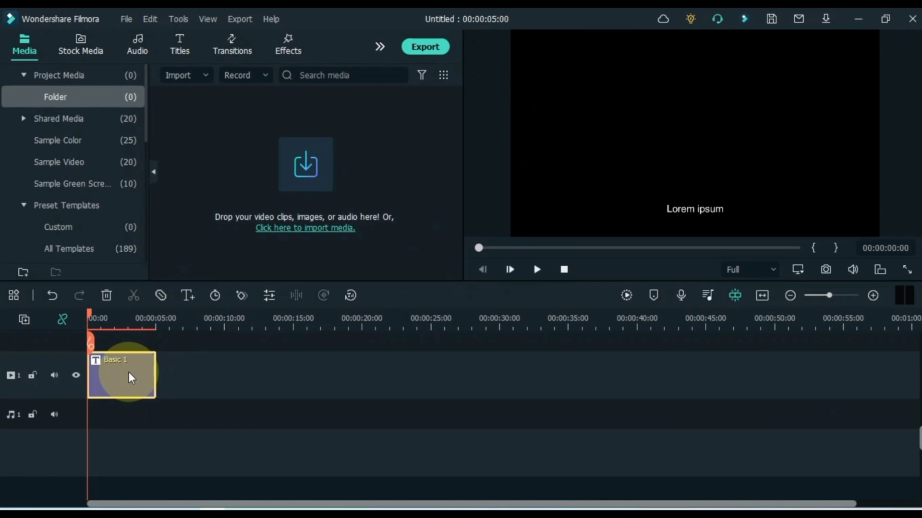
pyautogui.doubleClick(128, 373)
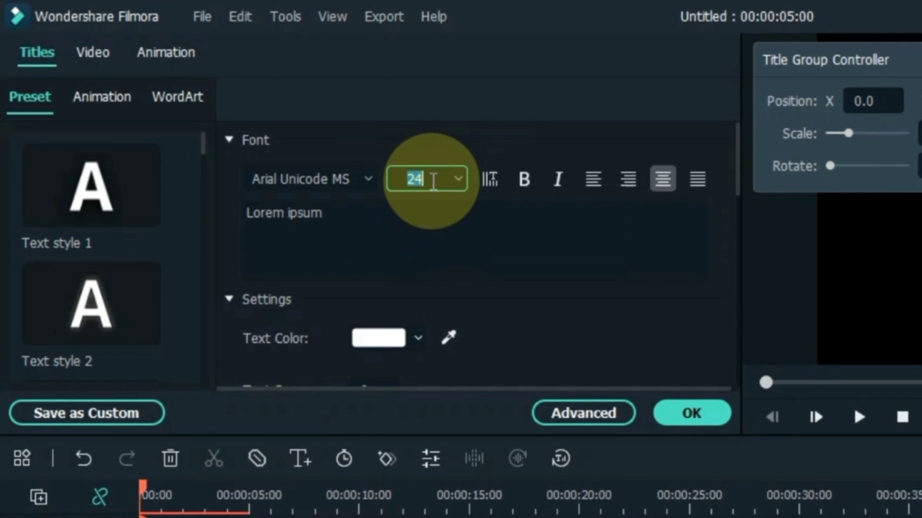
pyautogui.doubleClick(263, 120)
pyautogui.write('41')
pyautogui.scroll(4, 54, 180)
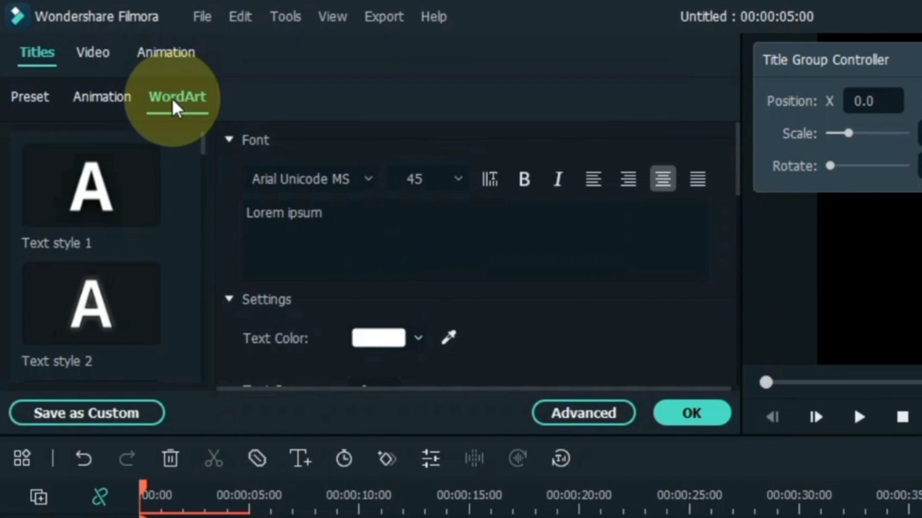
pyautogui.click(172, 98)
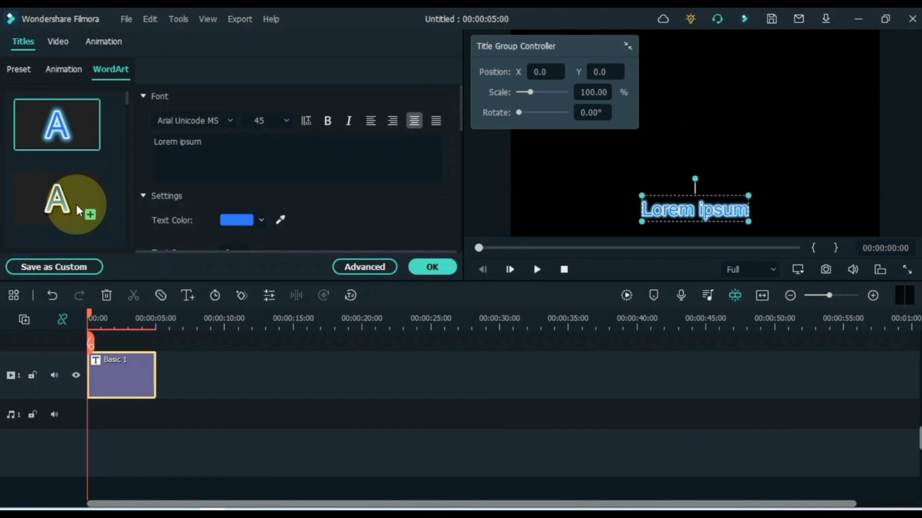
pyautogui.click(76, 204)
pyautogui.scroll(-3, 76, 204)
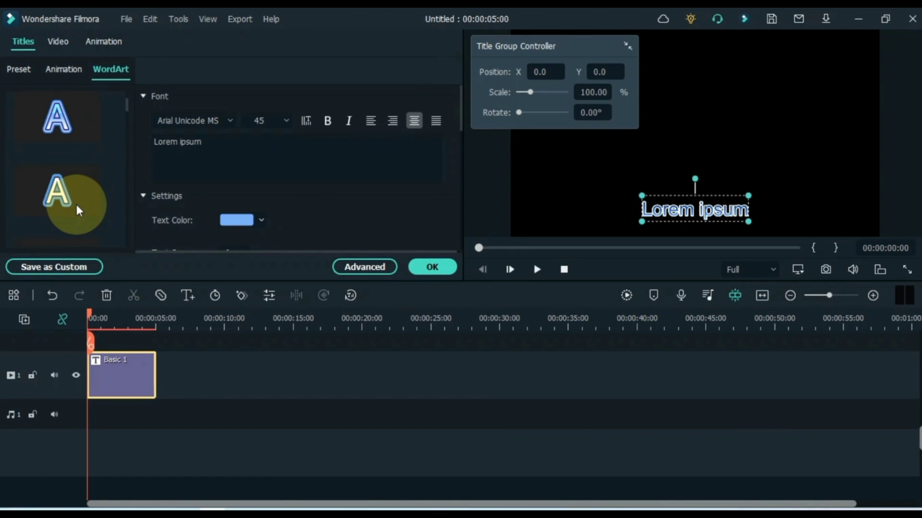
pyautogui.click(76, 205)
pyautogui.click(72, 176)
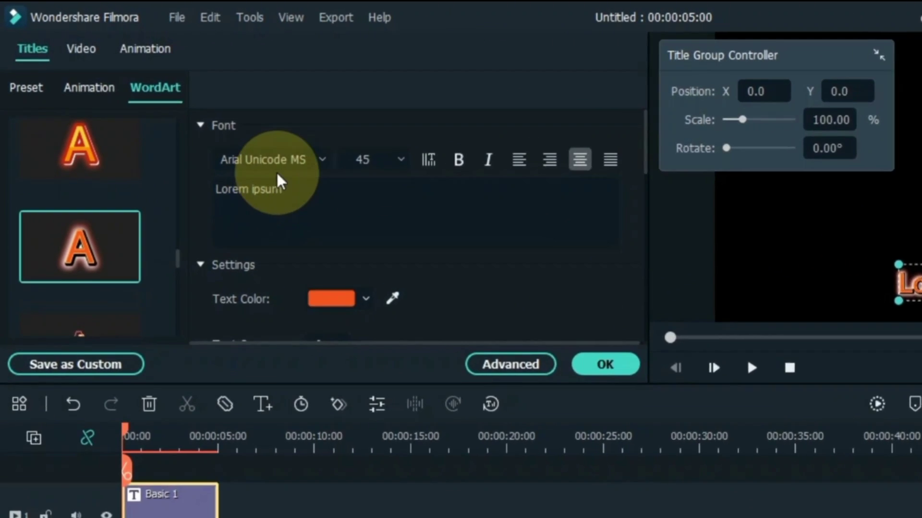
# - Set the title font to Averia Serif Libre Italic at size 81
pyautogui.click(191, 120)
pyautogui.click(322, 180)
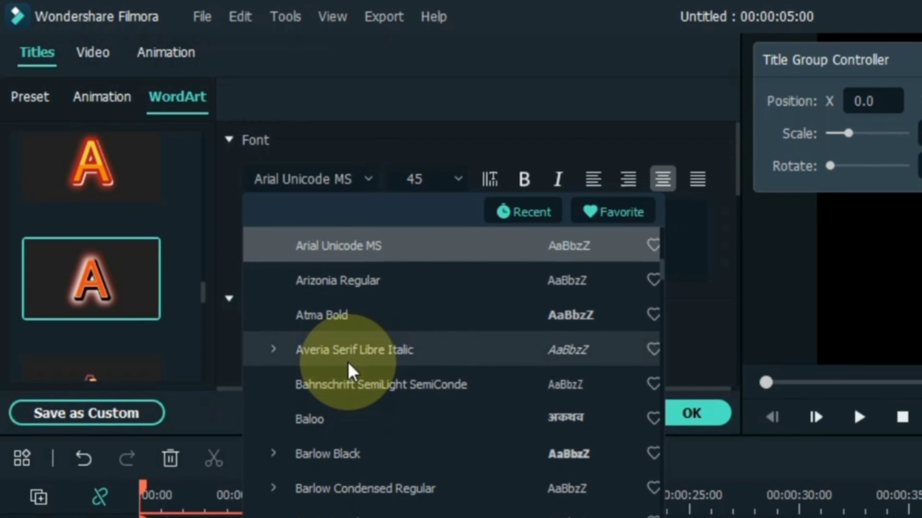
pyautogui.click(347, 361)
pyautogui.click(425, 178)
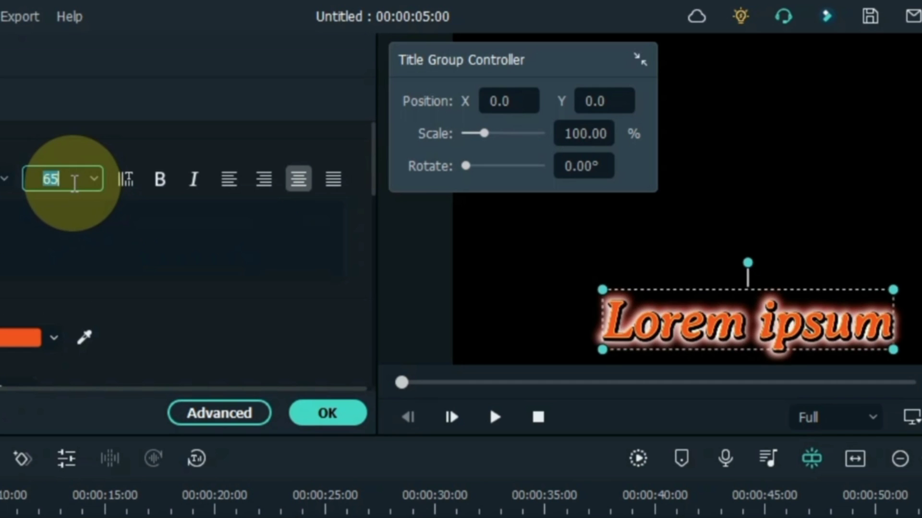
# - Raise the title's Y position and cycle WordArt presets, finishing with the purple style
pyautogui.moveTo(605, 101); pyautogui.dragTo(432, 101)
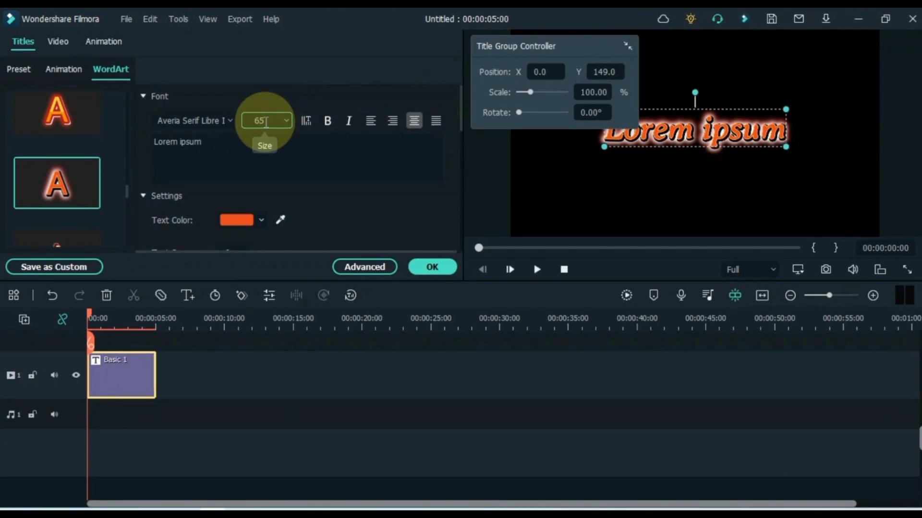
pyautogui.write('81')
pyautogui.moveTo(516, 45); pyautogui.dragTo(516, 293)
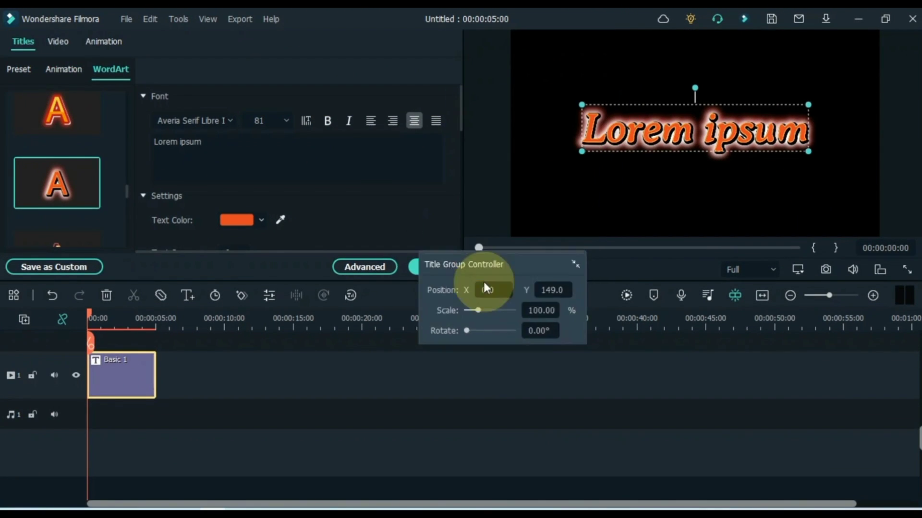
pyautogui.click(57, 116)
pyautogui.scroll(-1, 67, 121)
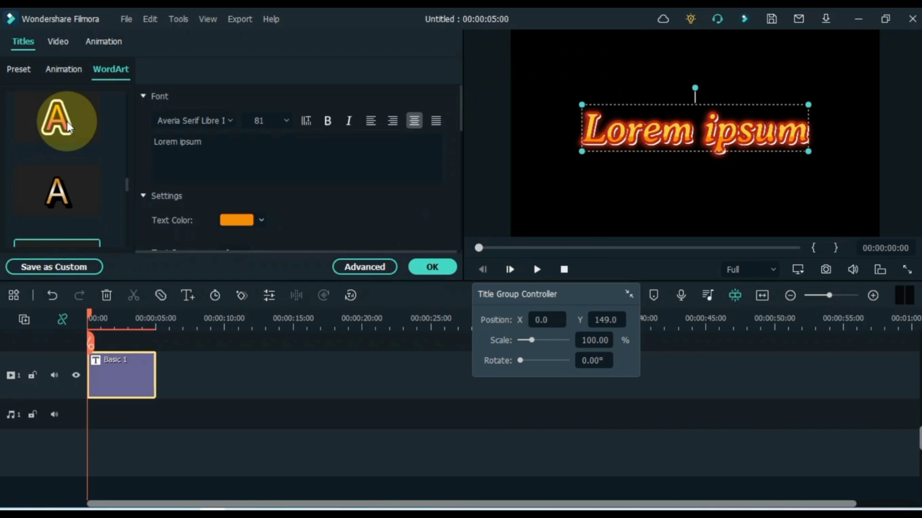
pyautogui.click(67, 121)
pyautogui.click(67, 121)
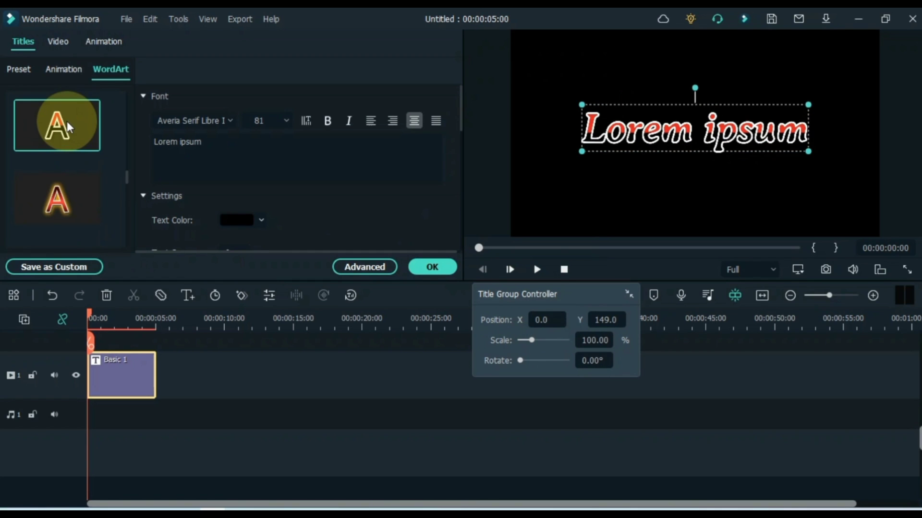
pyautogui.scroll(-1, 68, 121)
pyautogui.click(67, 121)
pyautogui.scroll(-1, 67, 121)
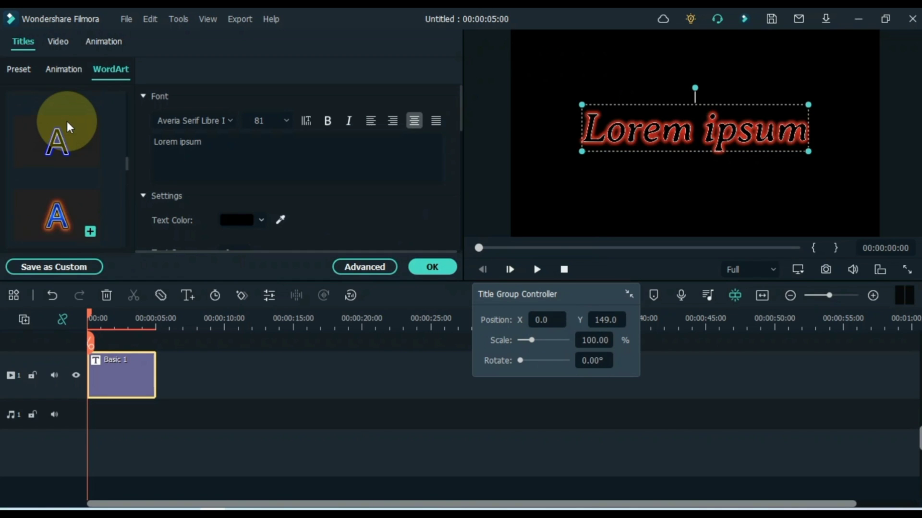
pyautogui.click(67, 121)
pyautogui.click(68, 217)
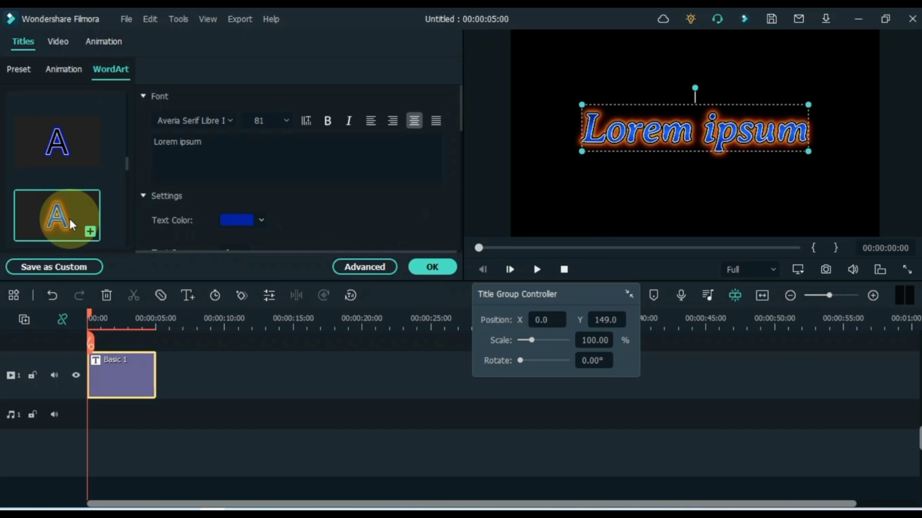
pyautogui.scroll(-1, 70, 218)
pyautogui.click(66, 161)
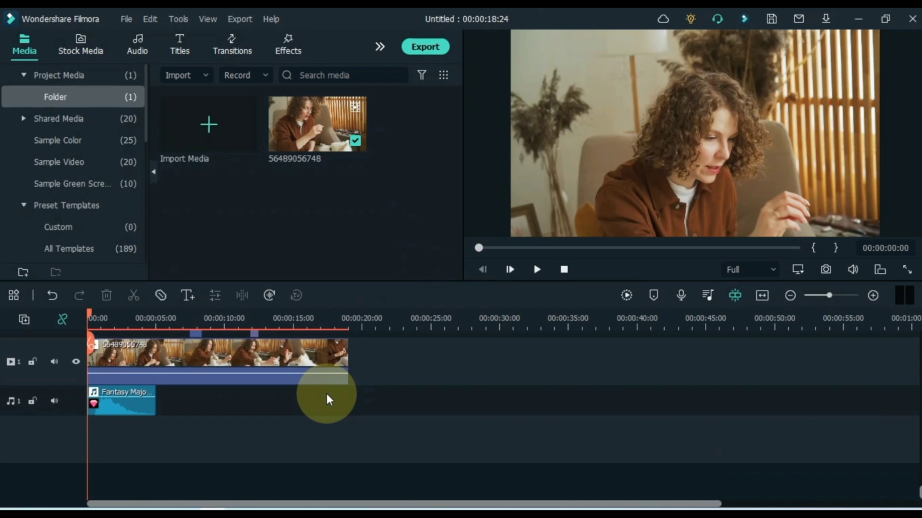
# - Delete the track 3 title, lock each track individually, then unlock them again
pyautogui.moveTo(404, 440); pyautogui.dragTo(86, 329)
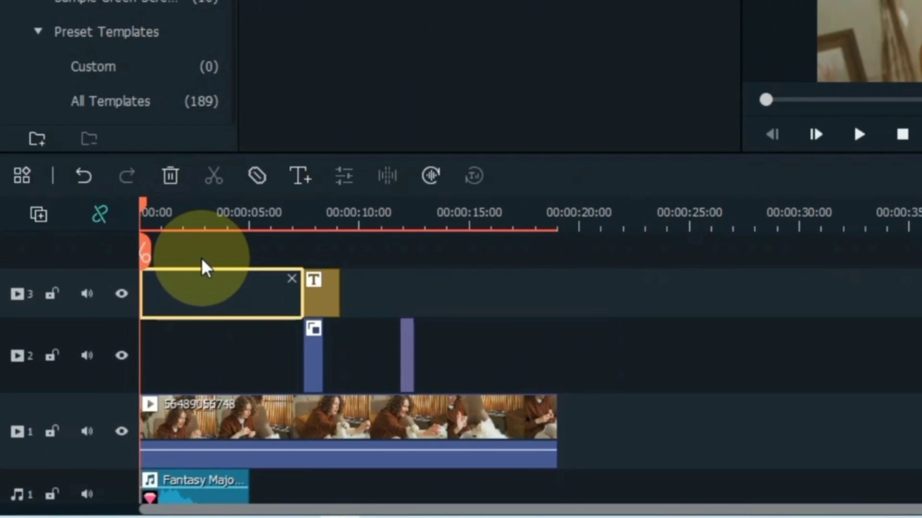
pyautogui.press('Delete')
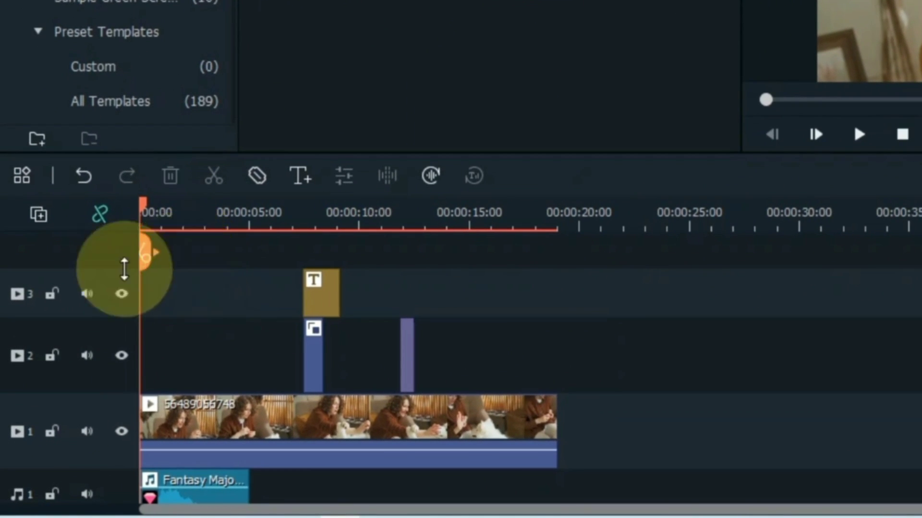
pyautogui.click(52, 293)
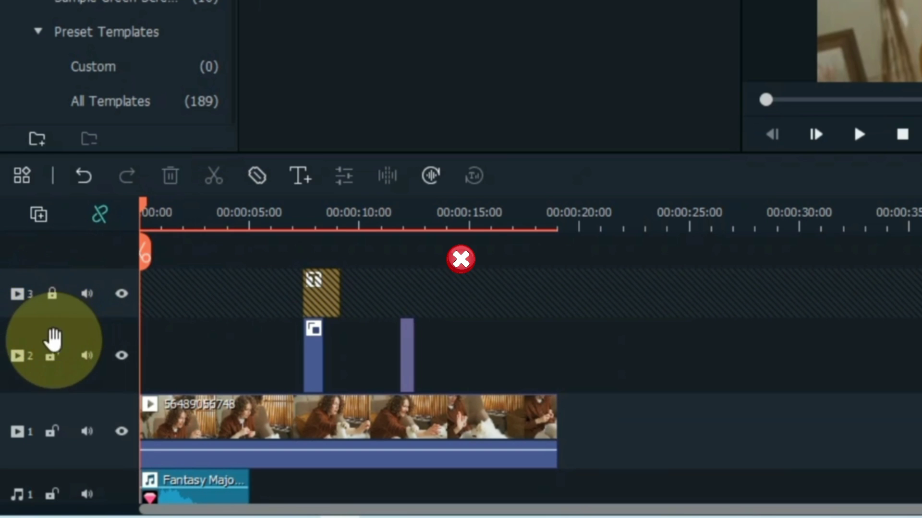
pyautogui.click(52, 355)
pyautogui.click(53, 393)
pyautogui.click(53, 455)
pyautogui.click(52, 394)
pyautogui.hotkey('ctrl', 'z')
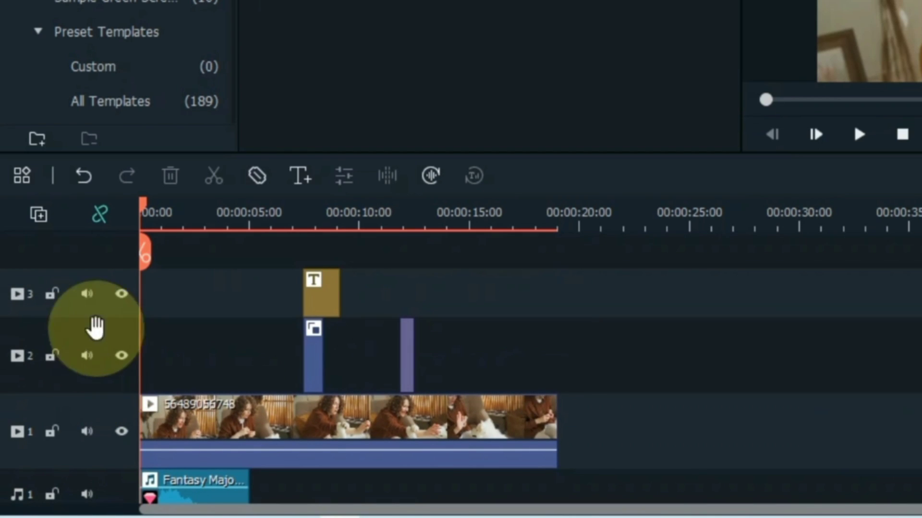
# - Lock all tracks from the track manager, then turn Lock All Tracks off
pyautogui.click(38, 214)
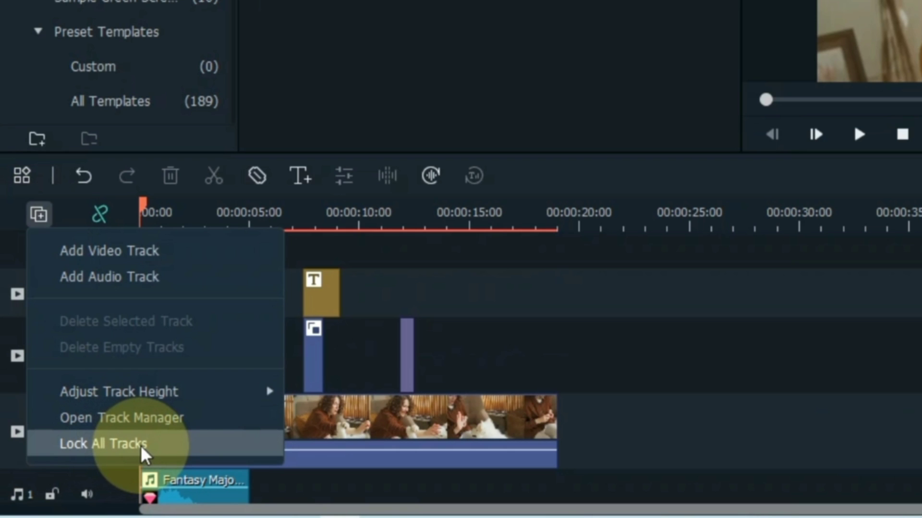
pyautogui.click(105, 445)
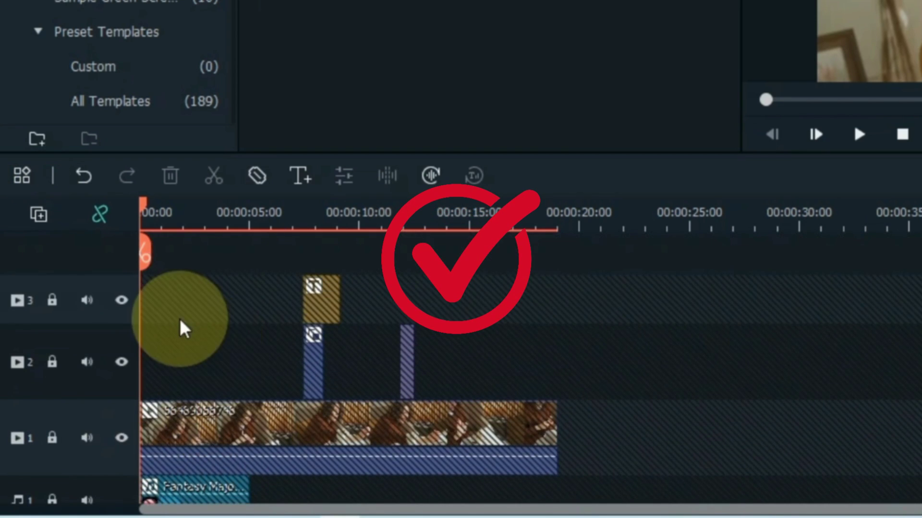
pyautogui.click(39, 215)
pyautogui.click(102, 444)
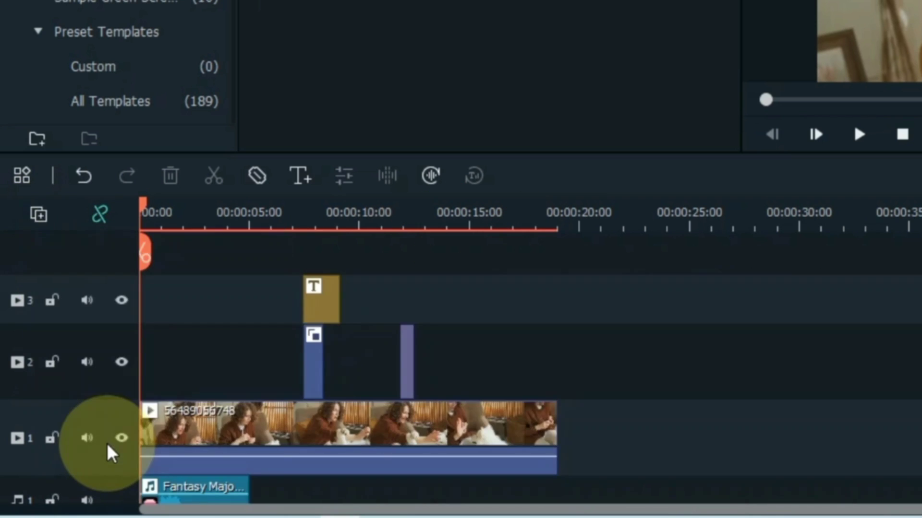
pyautogui.scroll(-1, 216, 371)
pyautogui.scroll(3, 216, 370)
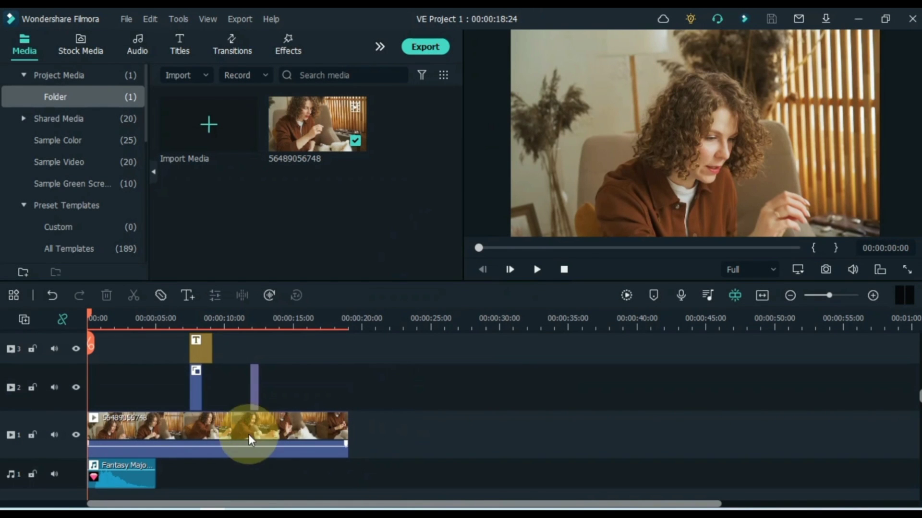
# - Open the track 1 clip's properties from the Edit icon, close them, then double-click the clip
pyautogui.click(179, 430)
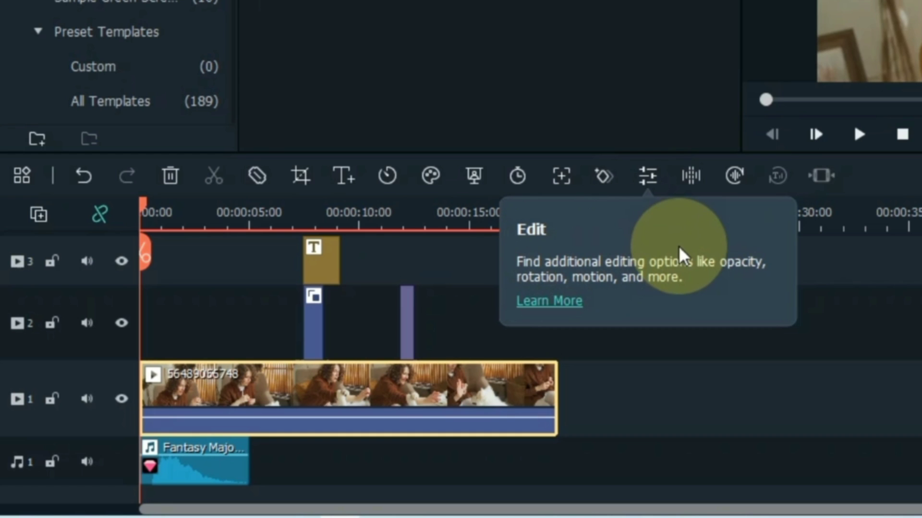
pyautogui.click(649, 176)
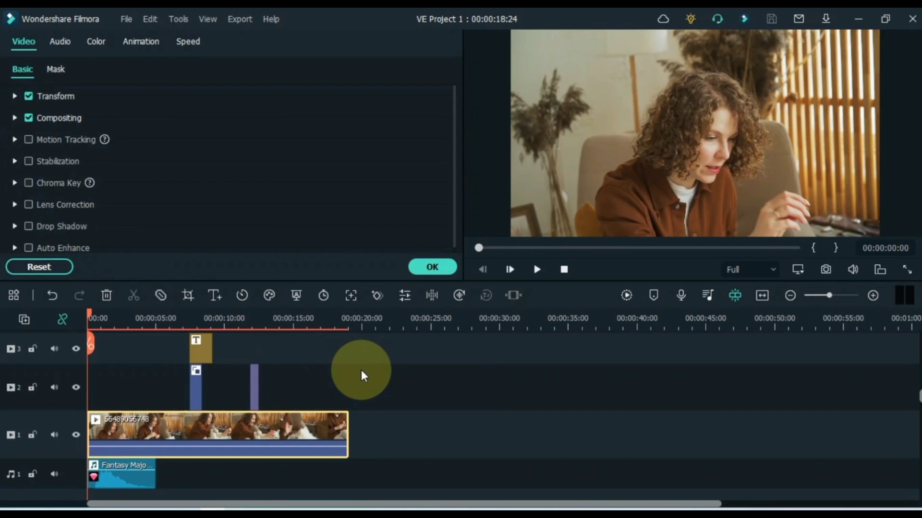
pyautogui.click(361, 370)
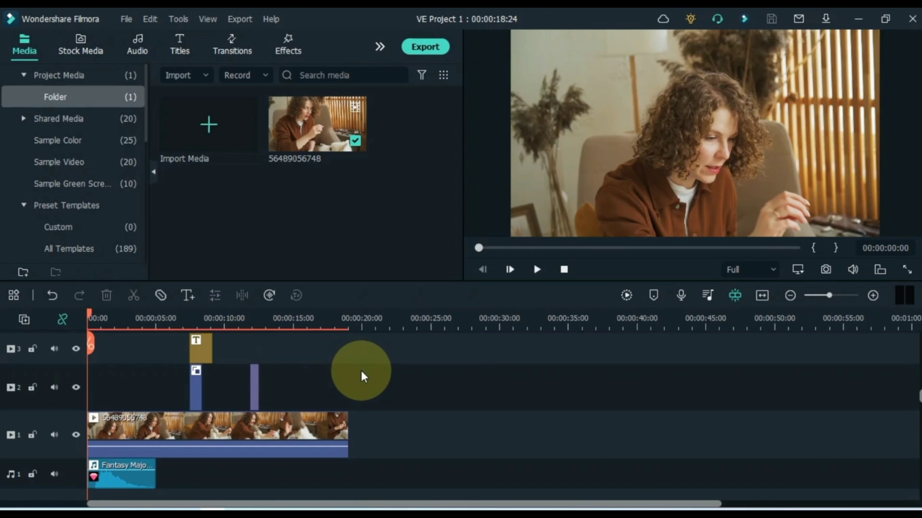
pyautogui.click(233, 433)
pyautogui.doubleClick(233, 433)
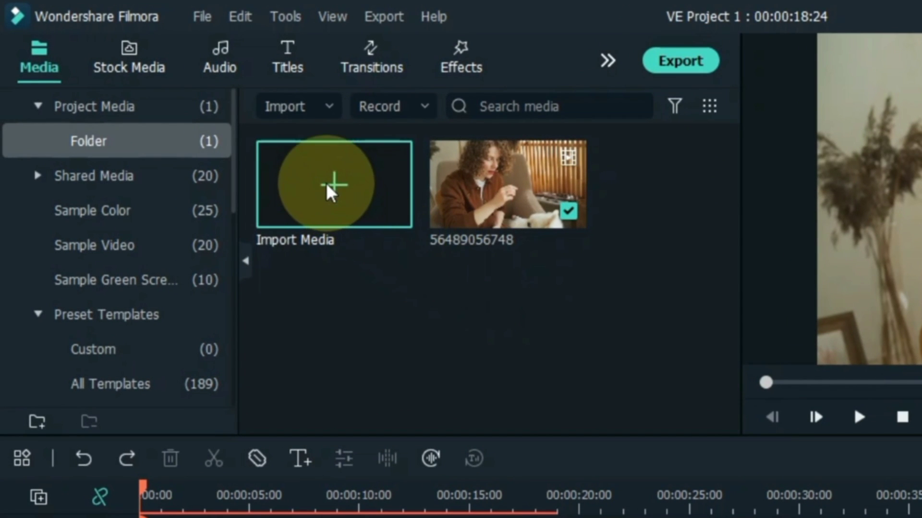
# - Import 1874984049568.mp4 through Import Media, then undo the import
pyautogui.click(327, 183)
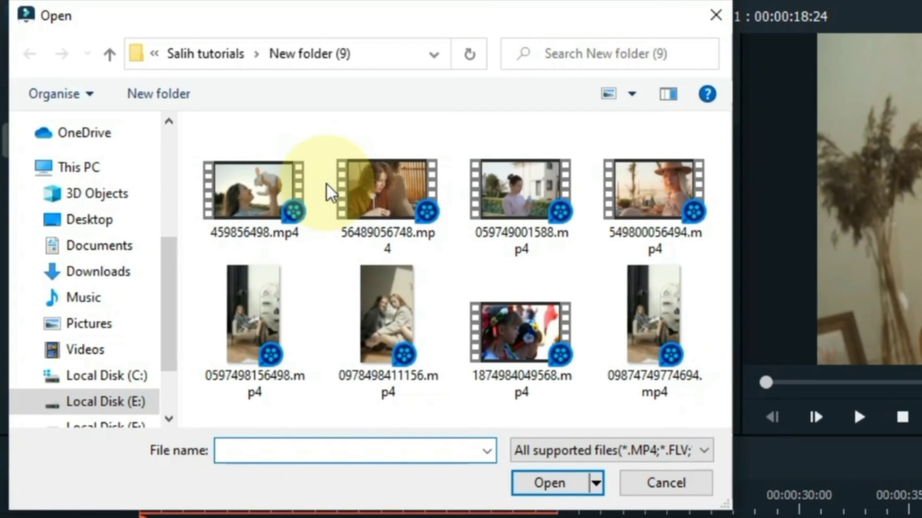
pyautogui.click(532, 343)
pyautogui.click(558, 482)
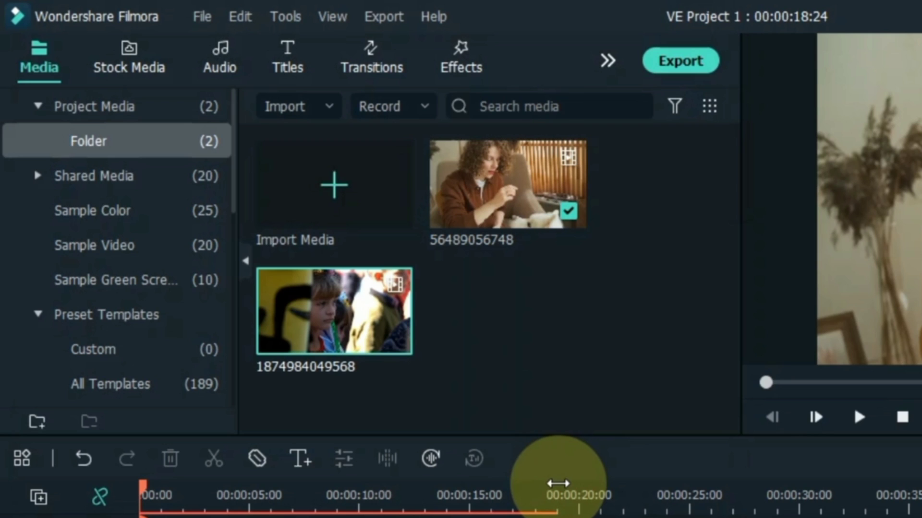
pyautogui.hotkey('ctrl', 'z')
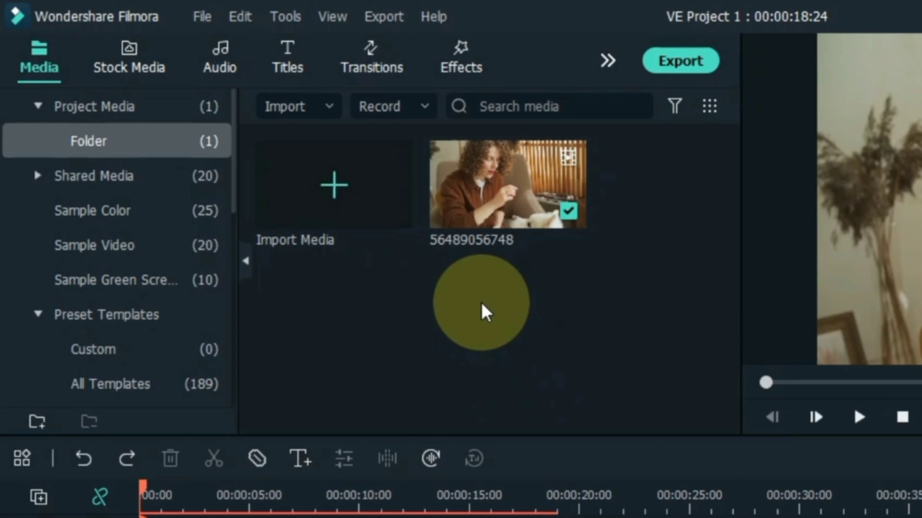
# - Re-import 1874984049568.mp4 by double-clicking the media area
pyautogui.doubleClick(481, 302)
pyautogui.click(493, 327)
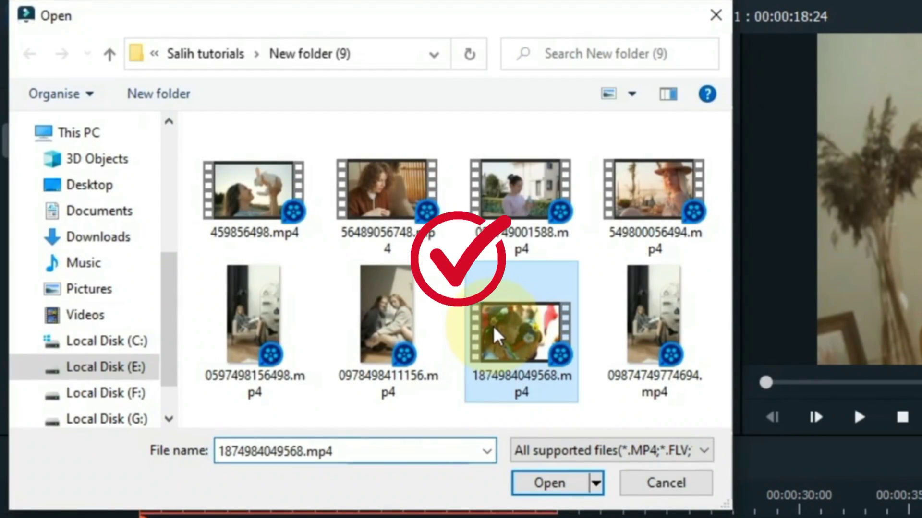
pyautogui.click(549, 482)
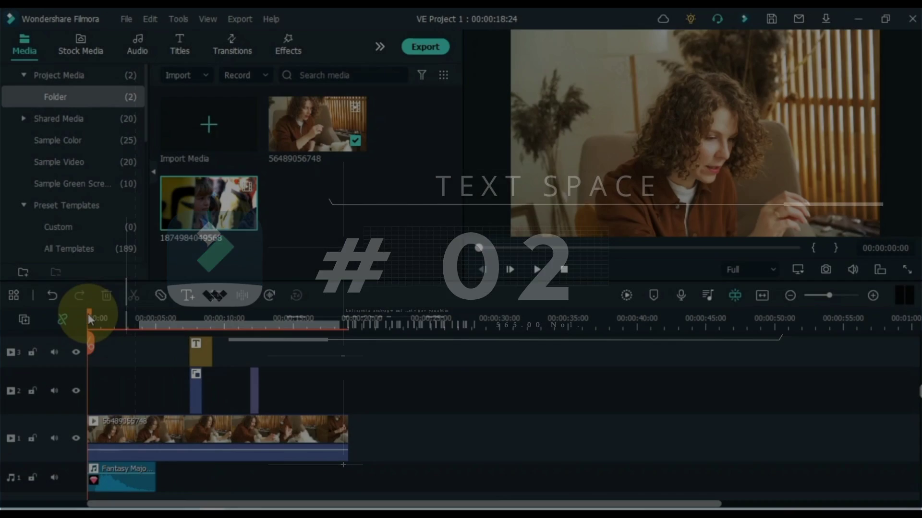
# - Open the CUTE DOG title's settings, try spacing letters with spaces, then undo it
pyautogui.moveTo(91, 319); pyautogui.dragTo(256, 319)
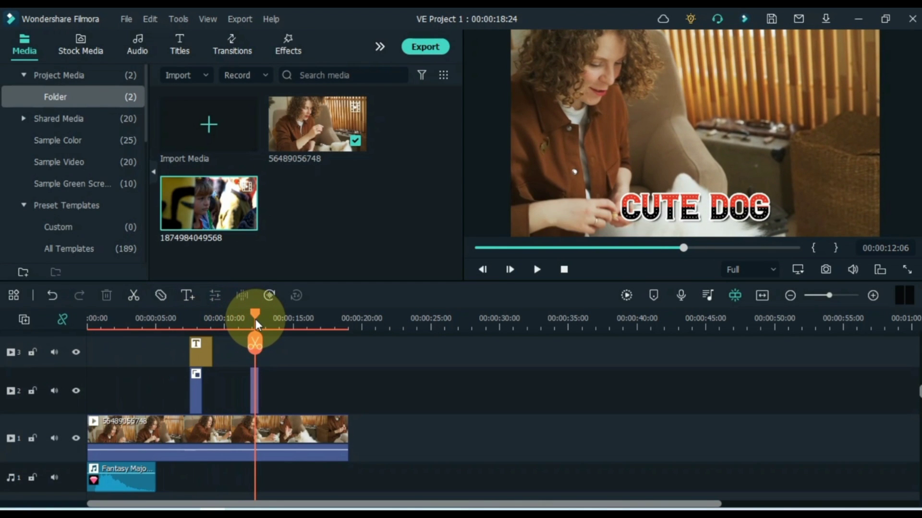
pyautogui.doubleClick(256, 386)
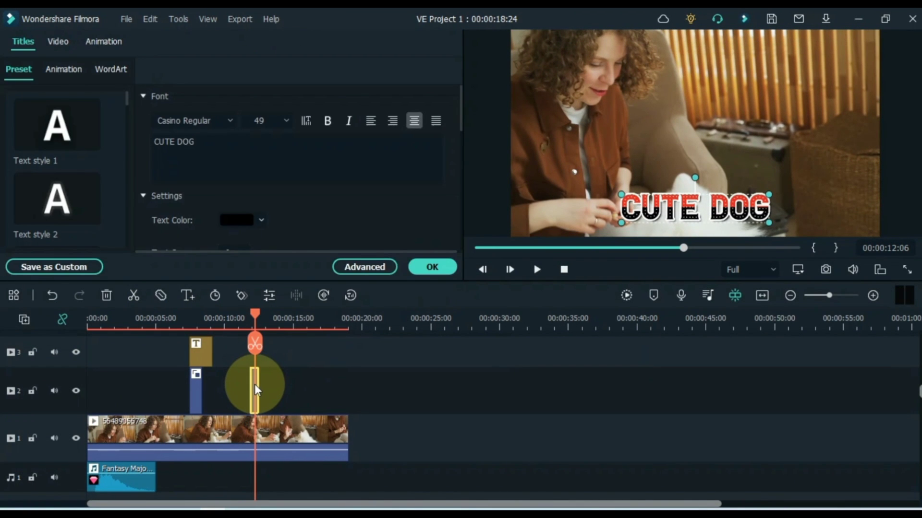
pyautogui.click(175, 141)
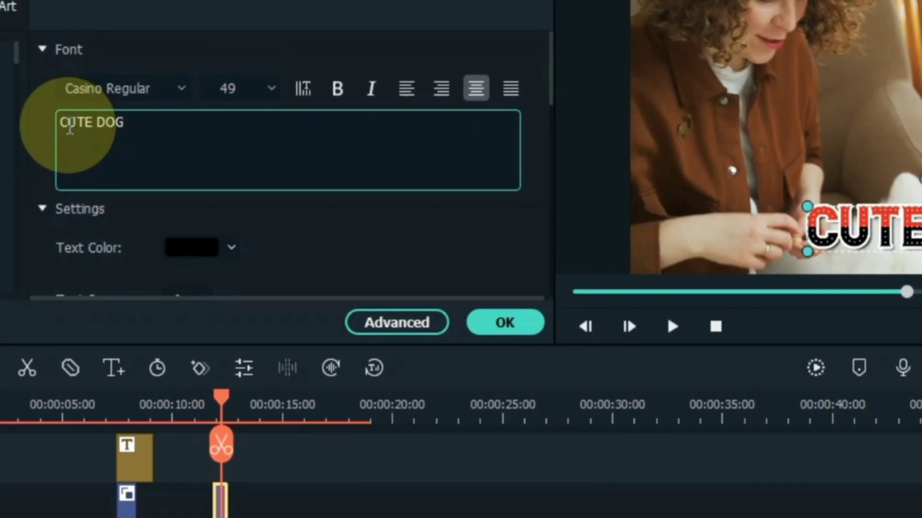
pyautogui.press('Right')
pyautogui.press('Right')
pyautogui.press('Right')
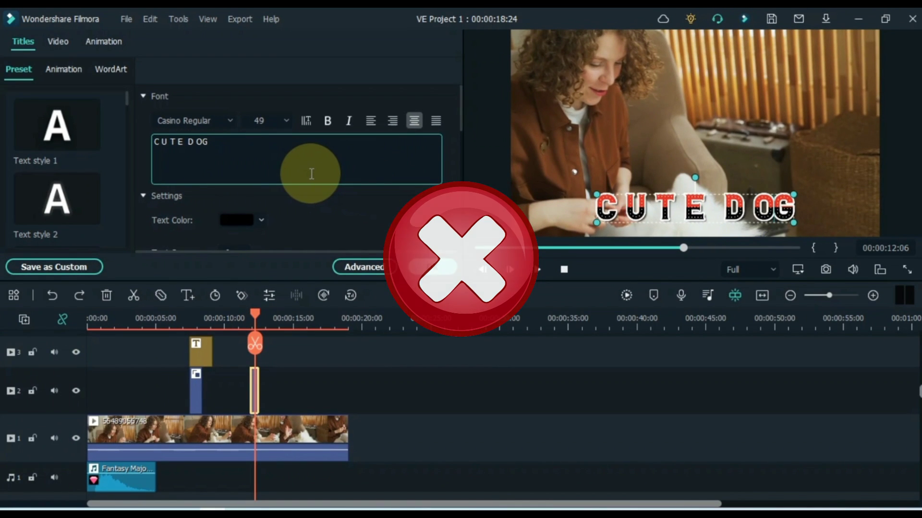
pyautogui.hotkey('ctrl', 'z')
pyautogui.hotkey('ctrl', 'z')
pyautogui.hotkey('ctrl', 'z')
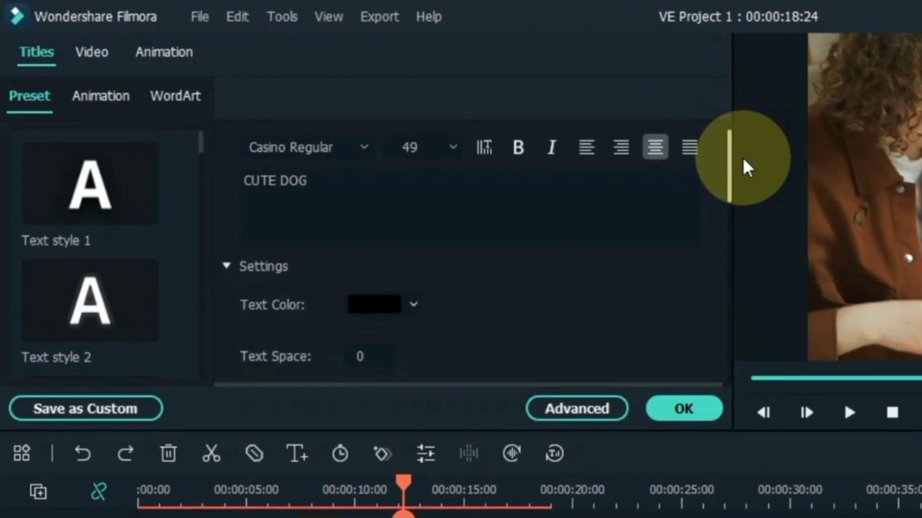
pyautogui.moveTo(601, 126); pyautogui.dragTo(604, 155)
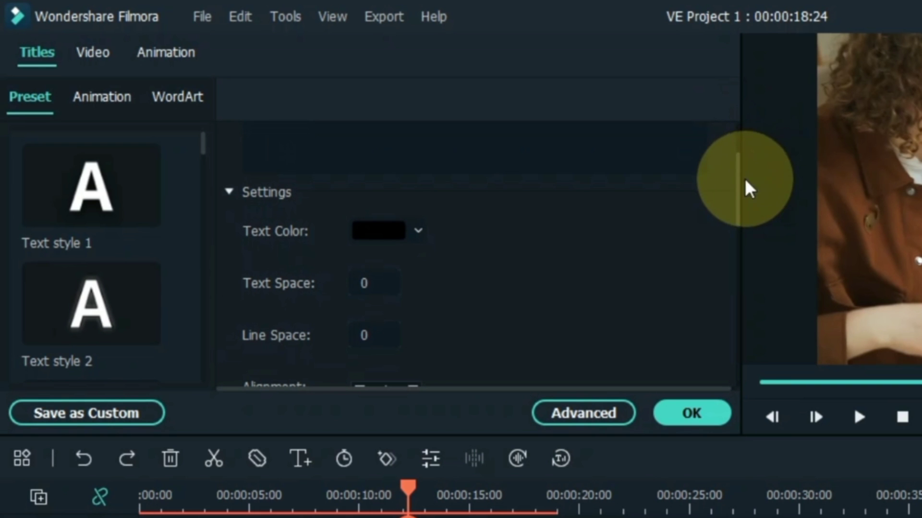
# - Set the CUTE DOG title's Text Space to 13 and apply with OK
pyautogui.moveTo(373, 285); pyautogui.dragTo(404, 285)
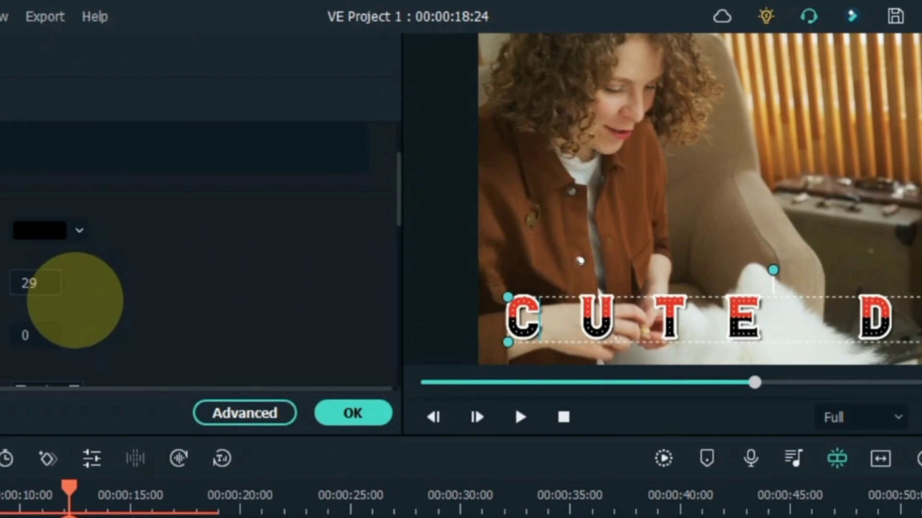
pyautogui.moveTo(76, 299); pyautogui.dragTo(61, 299)
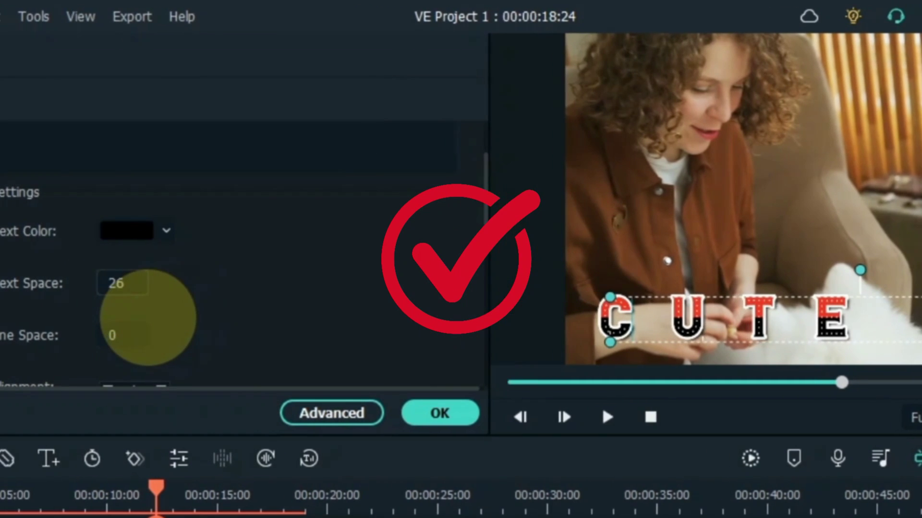
pyautogui.moveTo(147, 317); pyautogui.dragTo(159, 282)
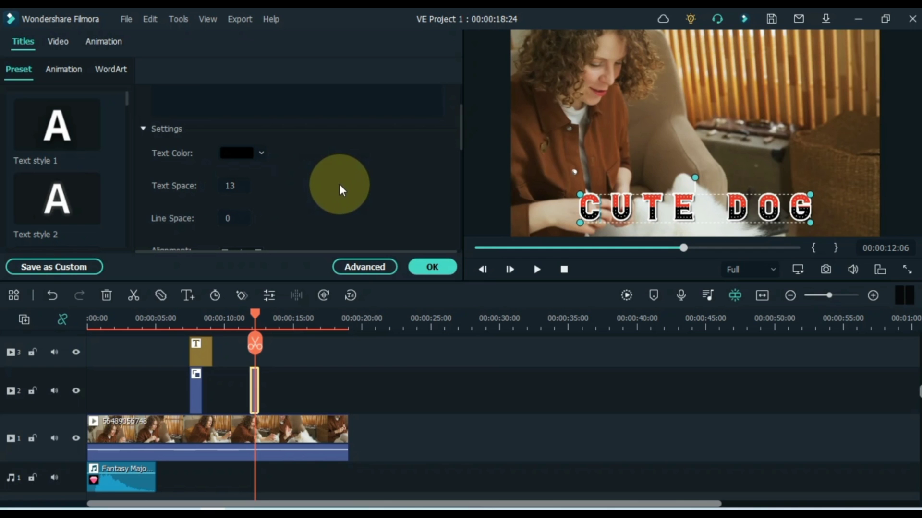
pyautogui.scroll(2, 339, 185)
pyautogui.click(432, 267)
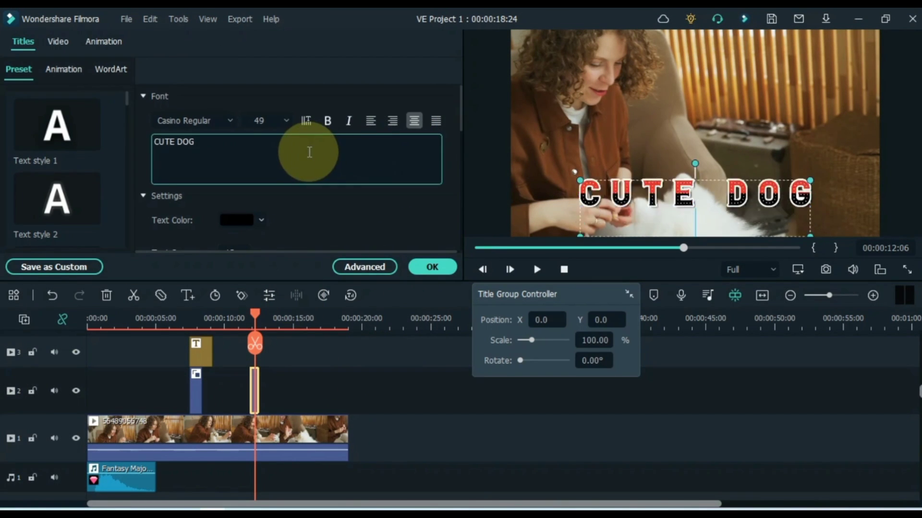
pyautogui.write('& ME')
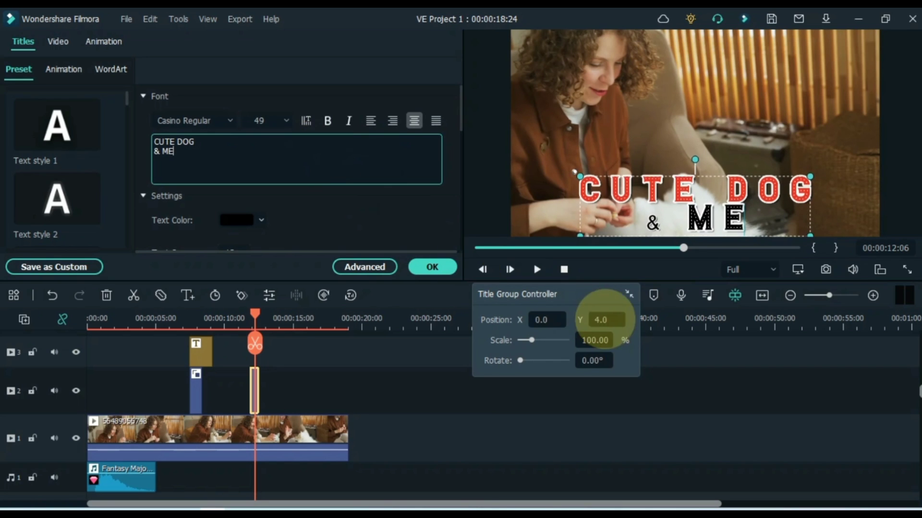
# - Raise the title to Y 24, delete the blank line, and set Line Space to 22
pyautogui.moveTo(608, 319); pyautogui.dragTo(590, 319)
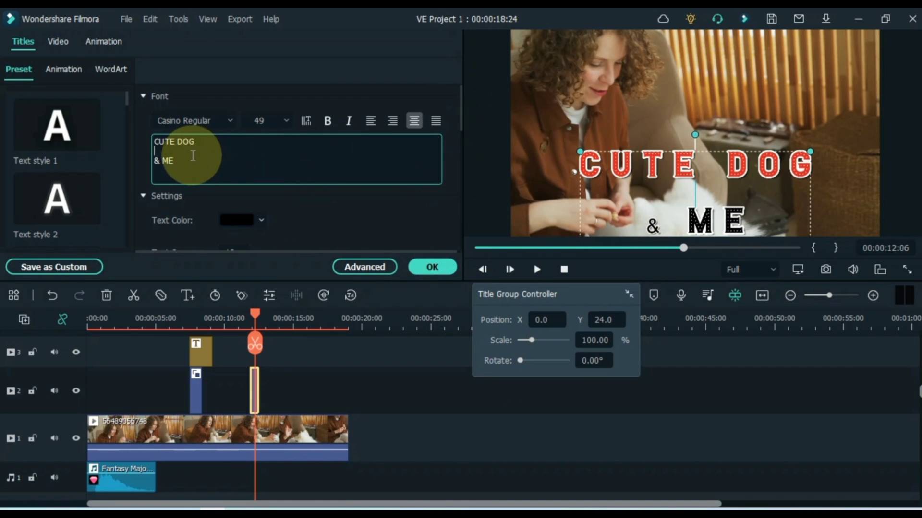
pyautogui.press('BackSpace')
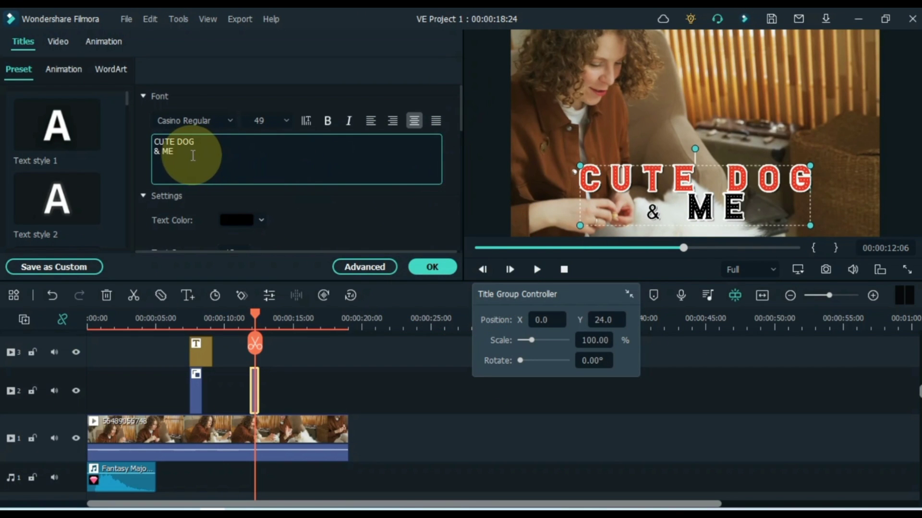
pyautogui.moveTo(460, 91); pyautogui.dragTo(460, 137)
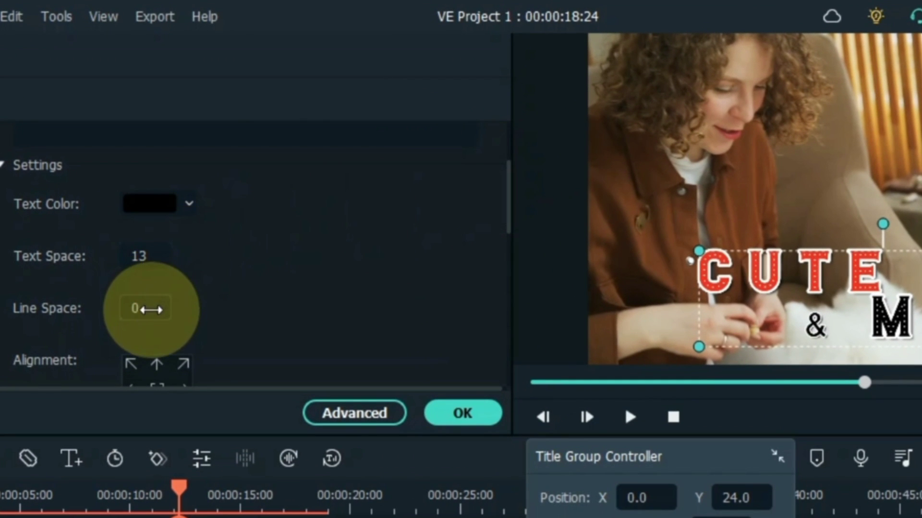
pyautogui.moveTo(144, 309)
pyautogui.mouseDown()
pyautogui.moveTo(126, 308)
pyautogui.moveTo(180, 308)
pyautogui.mouseUp()
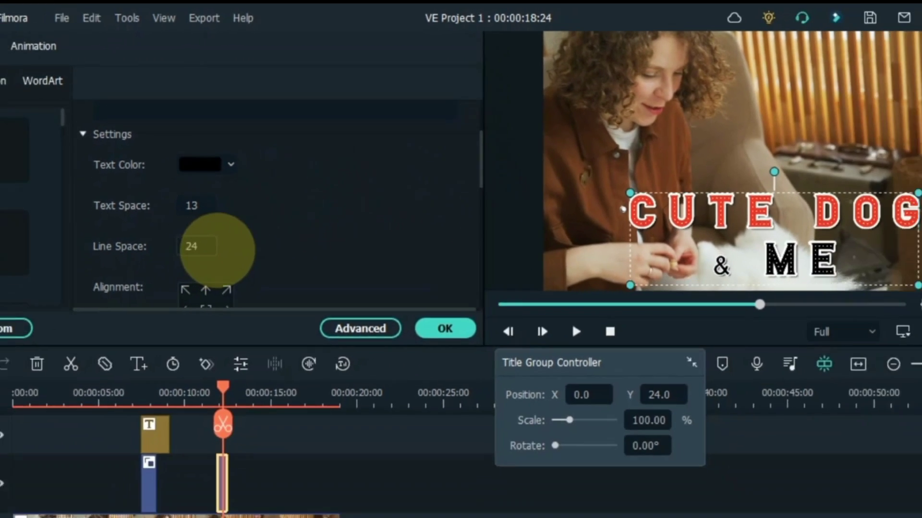
pyautogui.moveTo(216, 248); pyautogui.dragTo(221, 247)
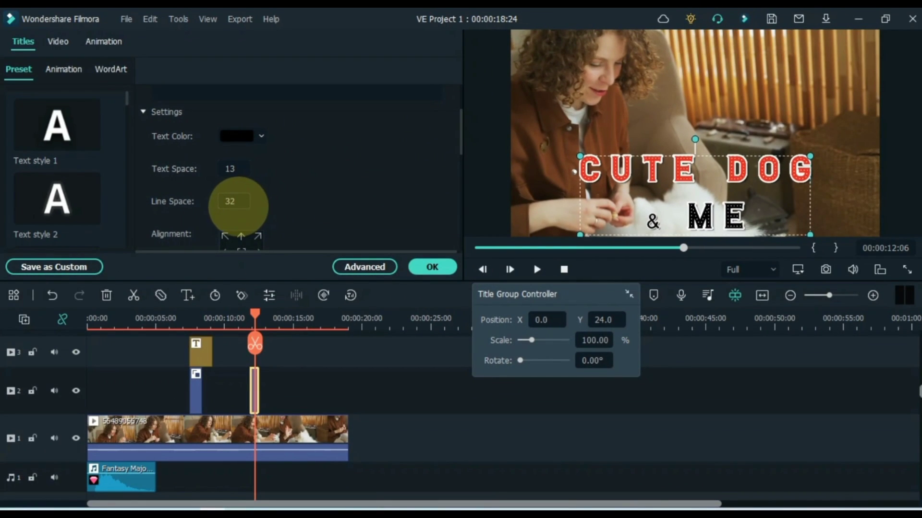
pyautogui.moveTo(238, 201); pyautogui.dragTo(209, 201)
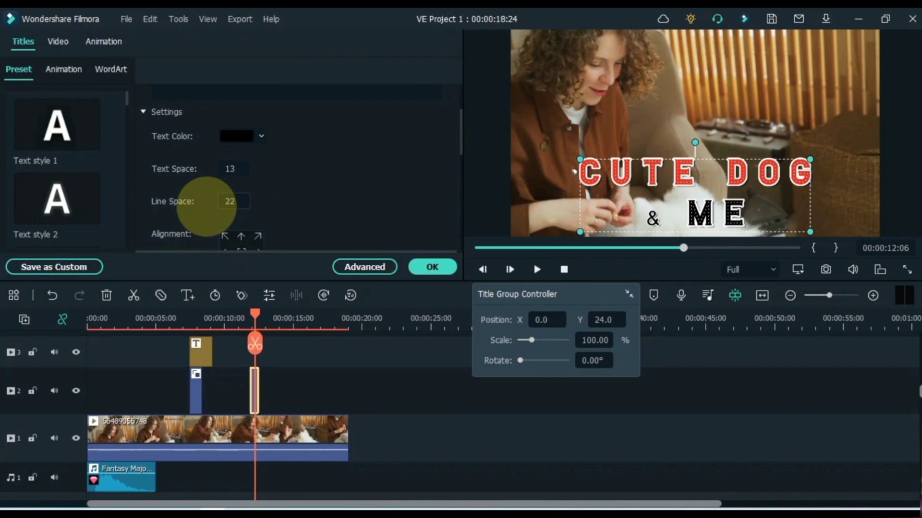